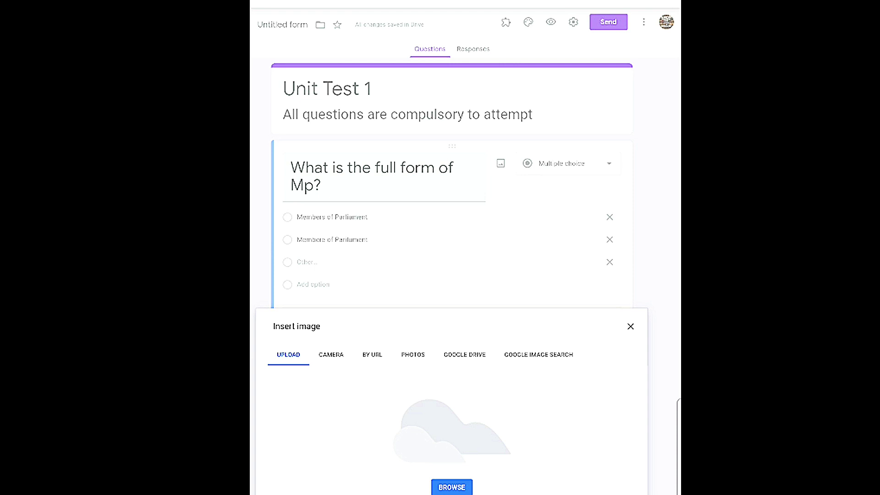
Step: Dismiss the image insertion and add a short-answer question below the Mp question
click(630, 326)
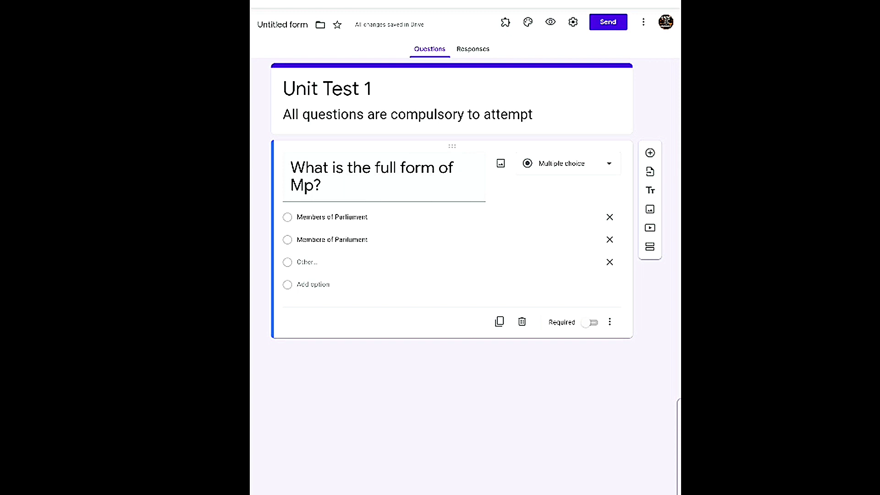
click(650, 153)
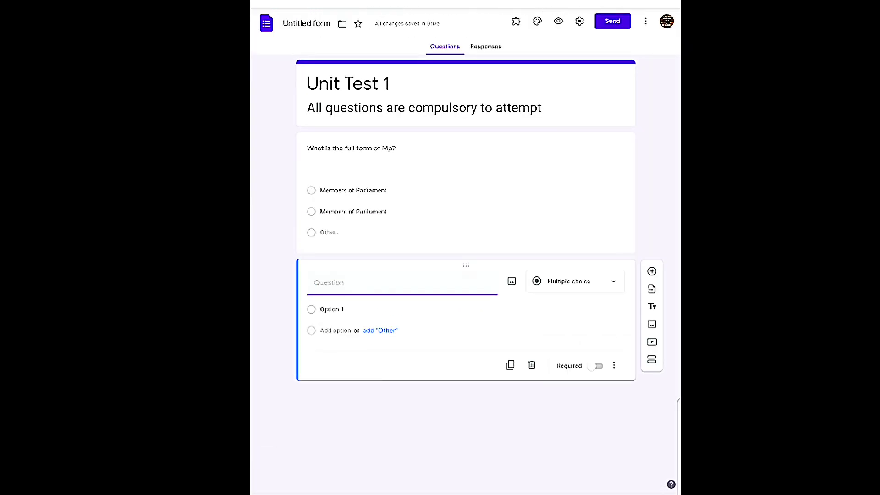
click(575, 282)
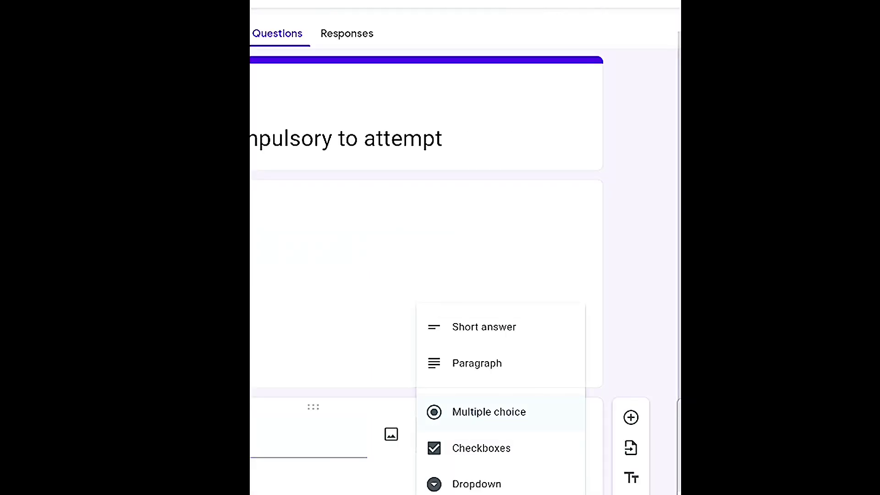
click(484, 327)
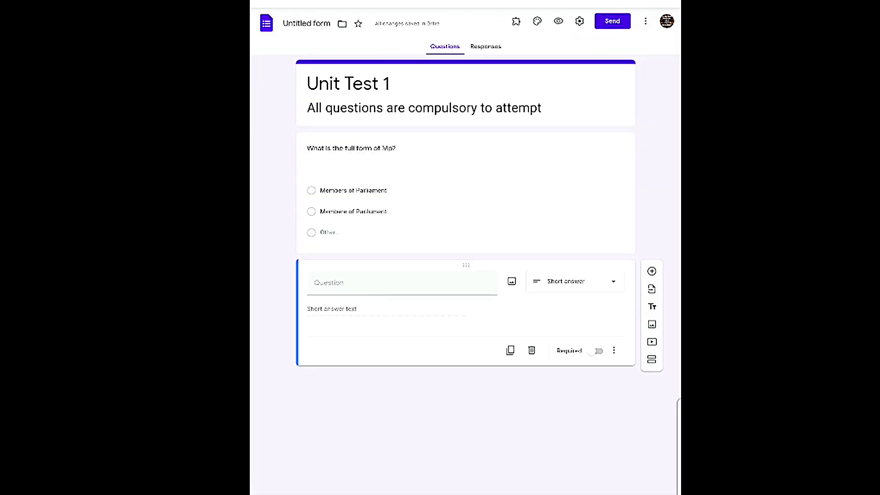
Step: Enter "What is biodiversity?" as the text of the new short-answer question
click(395, 283)
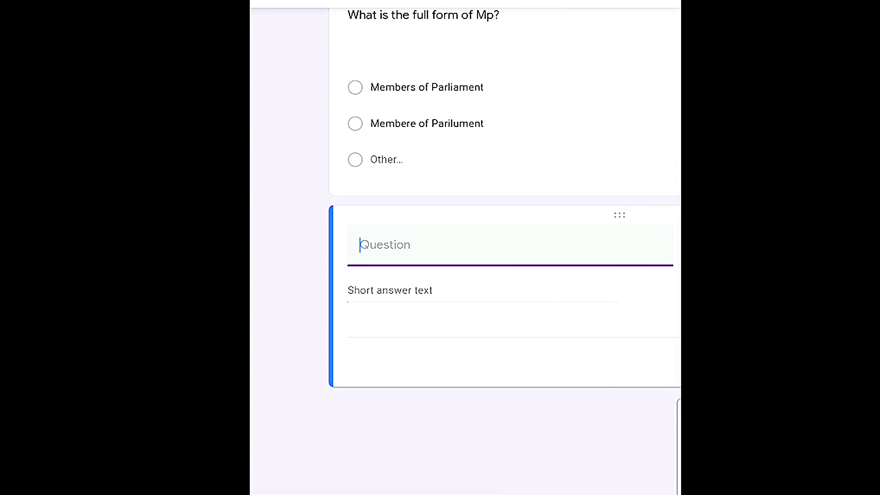
text(W)
key(BackSpace)
text(1)
key(BackSpace)
text(What is a biodi)
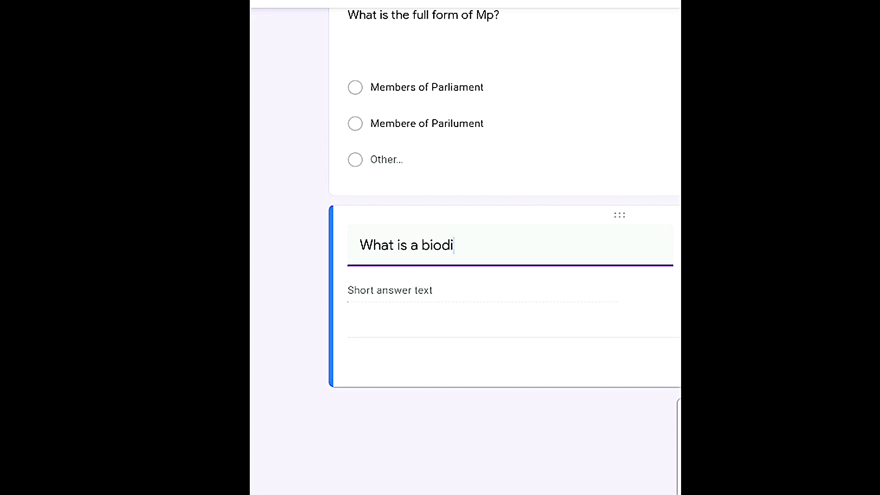
text(v)
key(BackSpace)
key(BackSpace)
key(BackSpace)
key(BackSpace)
key(BackSpace)
key(BackSpace)
key(BackSpace)
key(BackSpace)
text(b)
key(BackSpace)
text(biodiversity?)
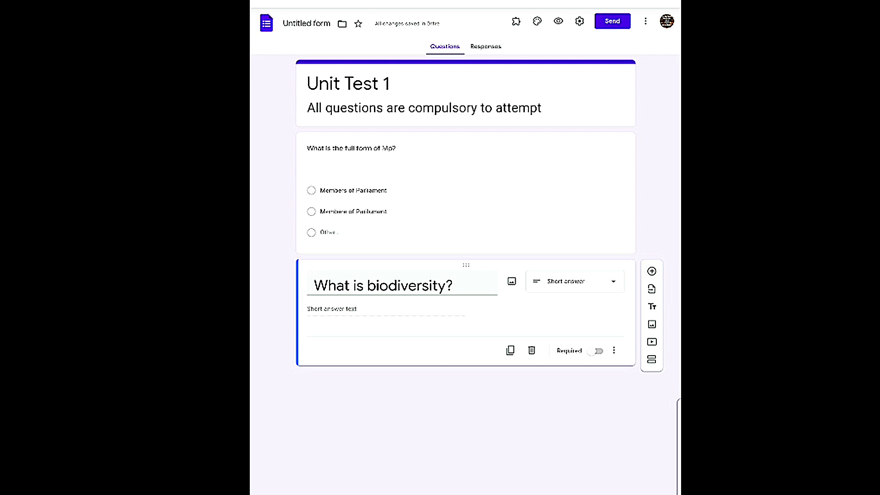
Step: Add a dropdown question reading "Where is Tajmahal located?" below the biodiversity question
click(652, 272)
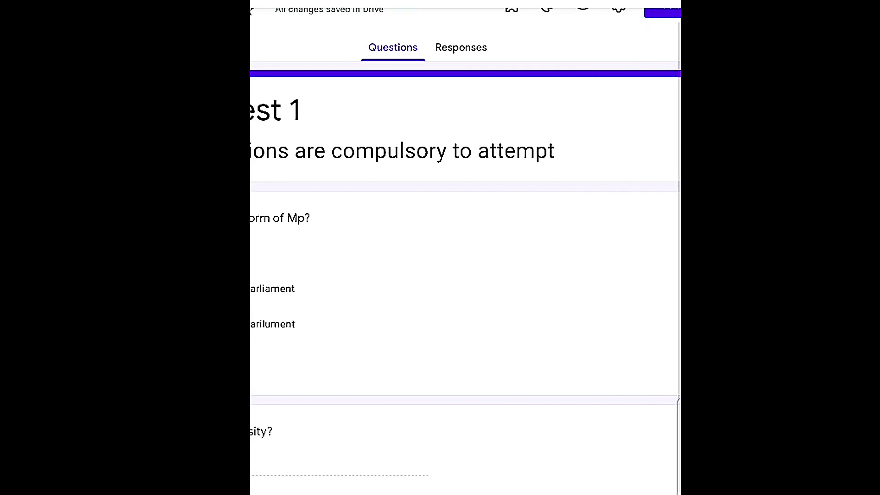
click(575, 348)
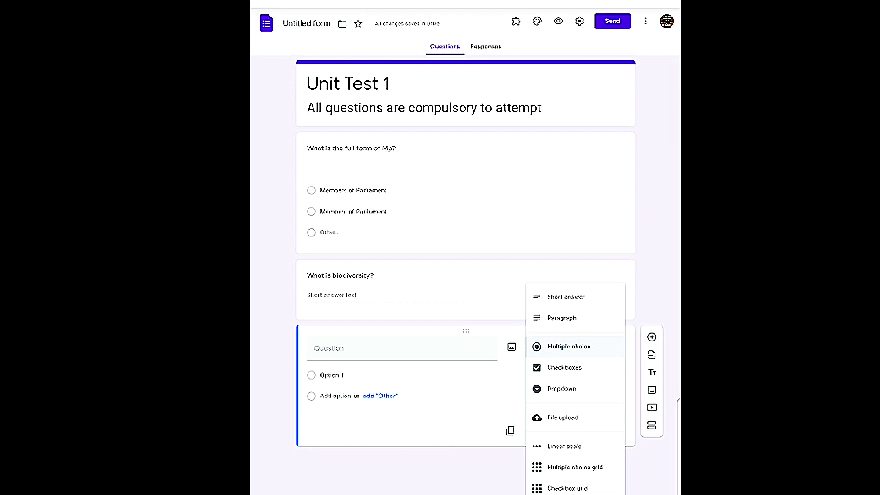
click(562, 388)
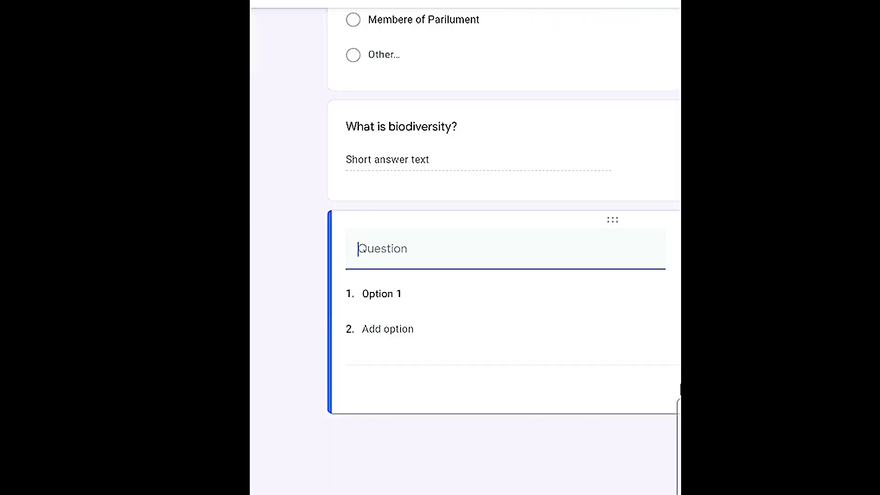
text(Where is)
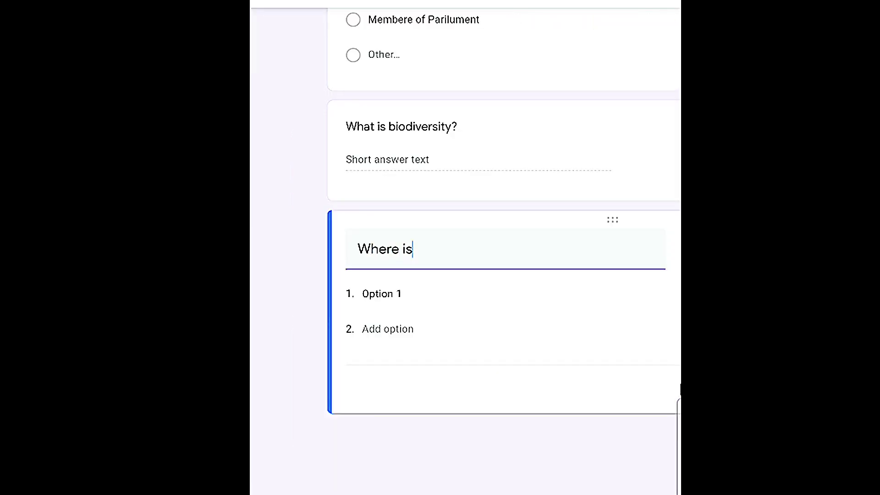
text( Tajmahal loca)
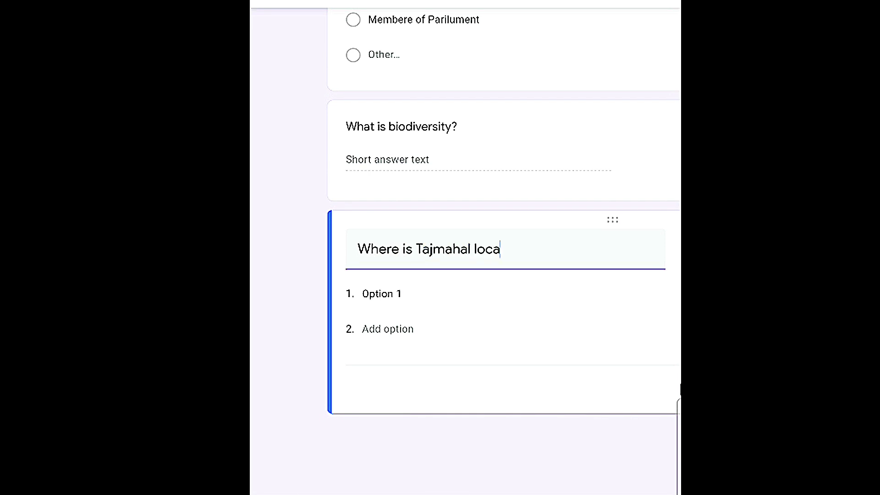
text(ted?)
Step: Give the Tajmahal question the dropdown options Agra and Mumbai
key(Tab)
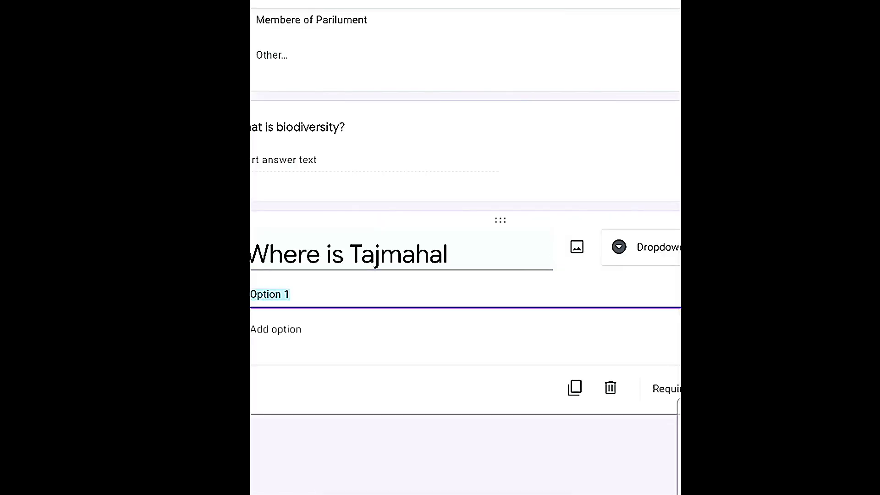
text(Agra)
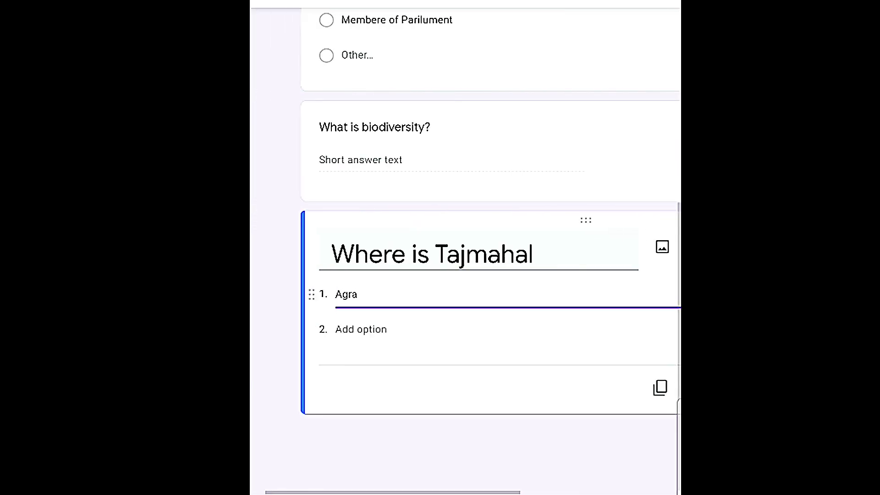
key(Return)
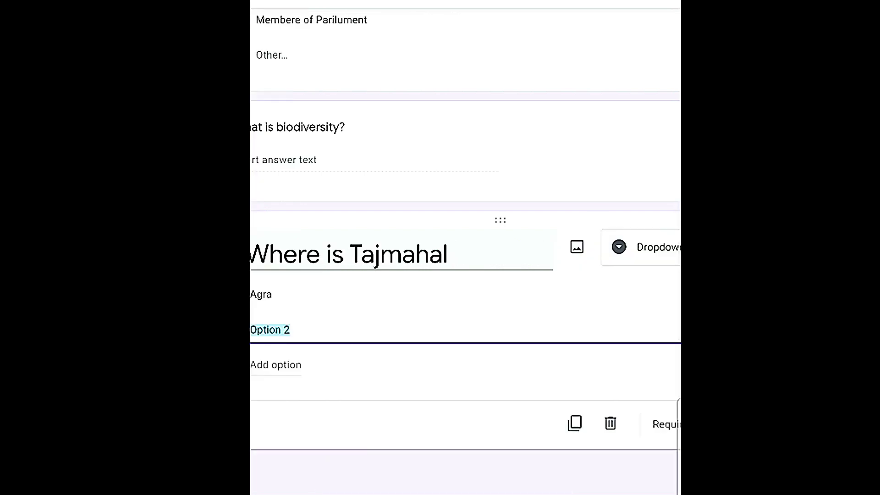
text(Mumbai)
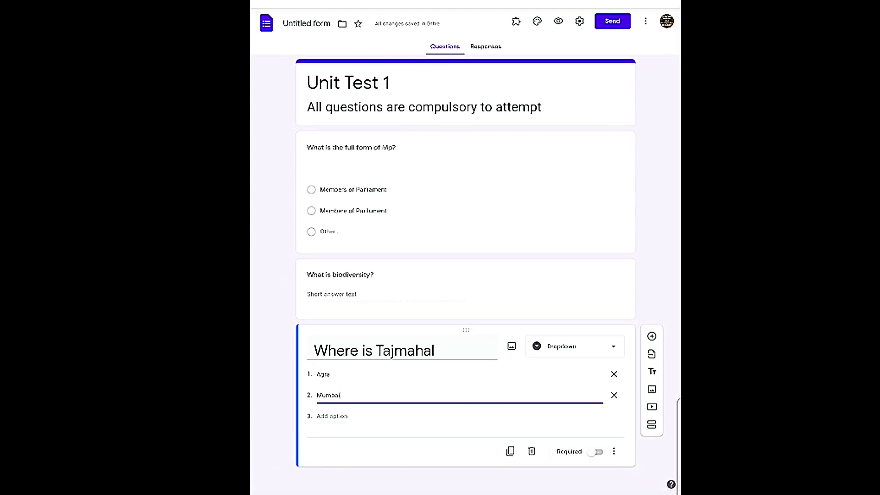
Step: Add a blank question below the Tajmahal question and keep its type as Multiple choice
click(652, 336)
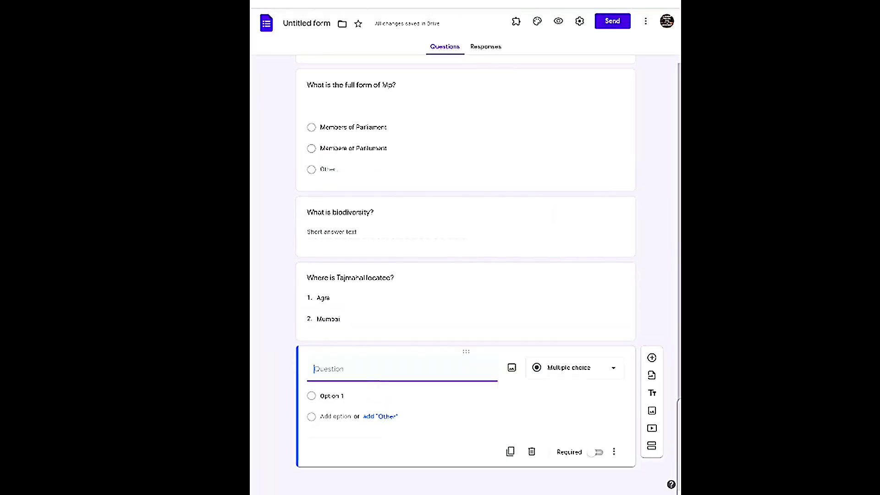
click(575, 367)
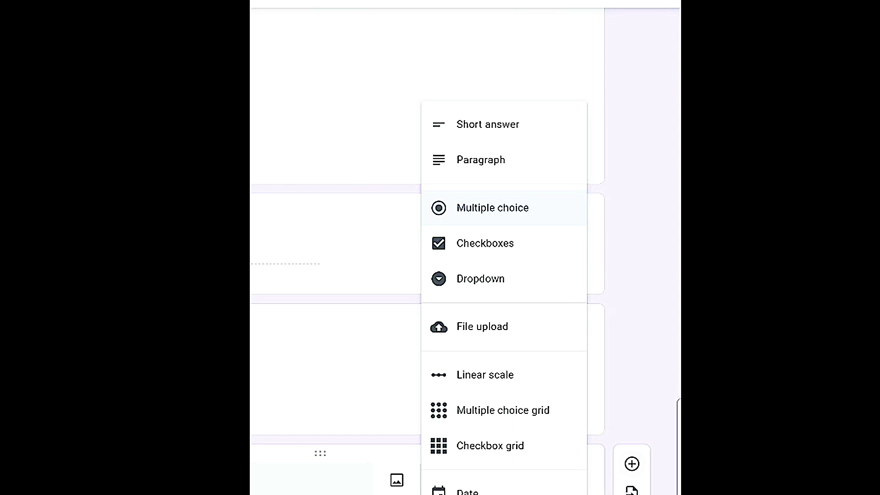
click(492, 208)
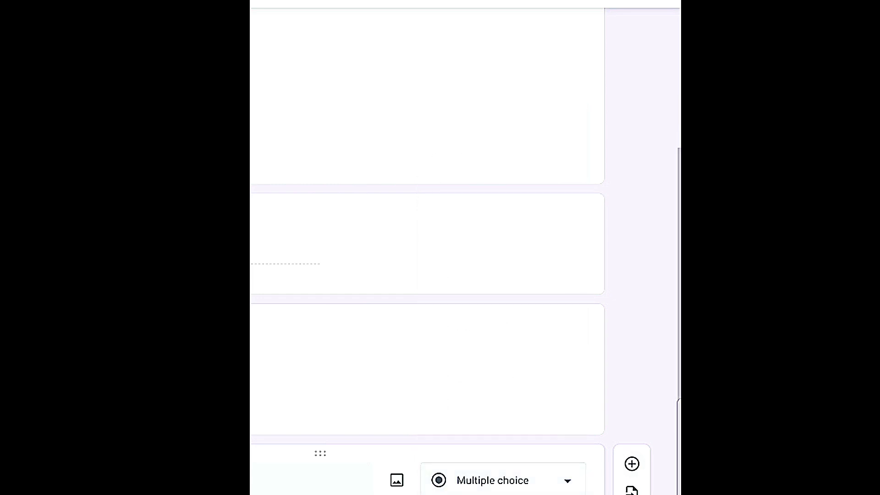
scroll(466, 248, down, 5)
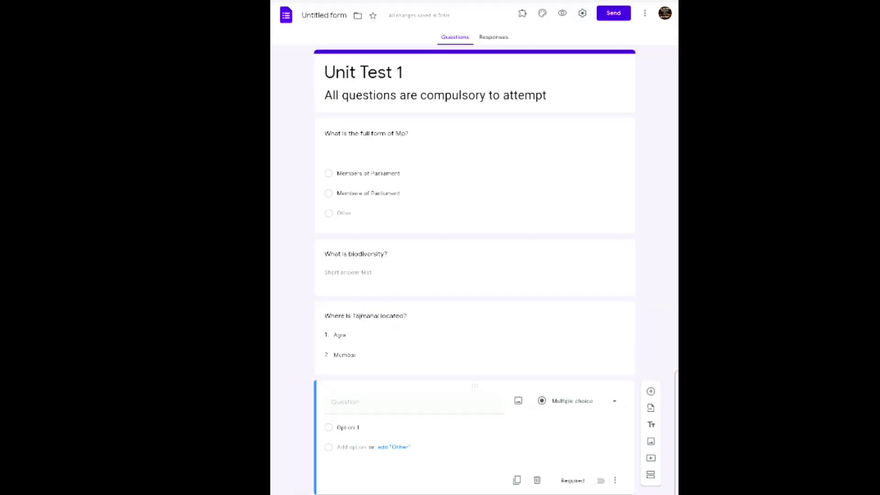
Step: Move the "What is the full form of Mp?" question below the biodiversity question
click(369, 173)
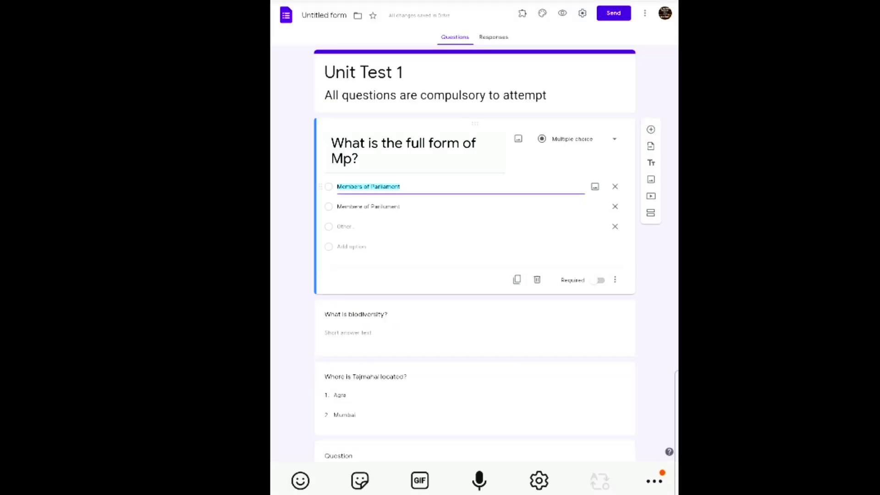
key(Escape)
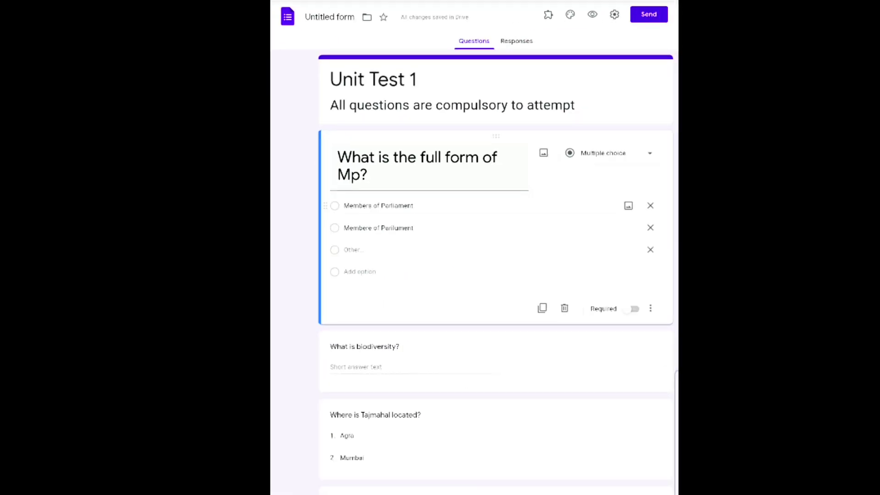
drag(496, 136, 496, 223)
drag(413, 252, 412, 181)
drag(496, 152, 496, 137)
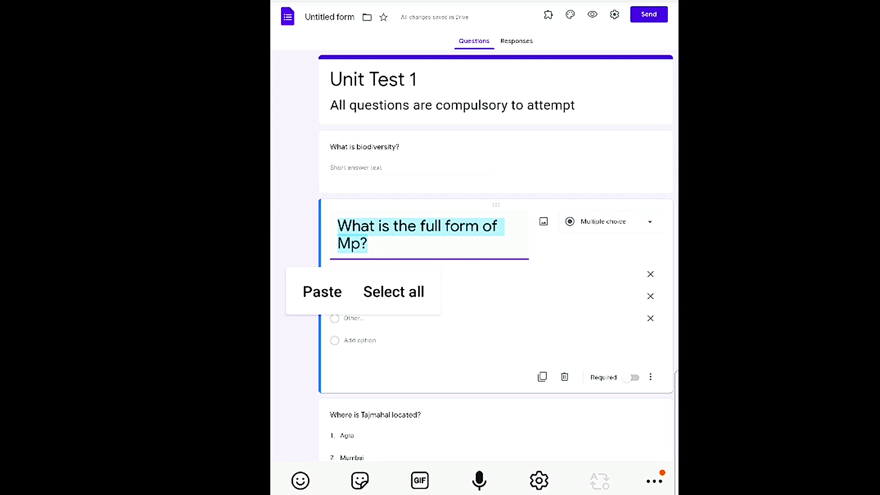
scroll(496, 294, right, 1)
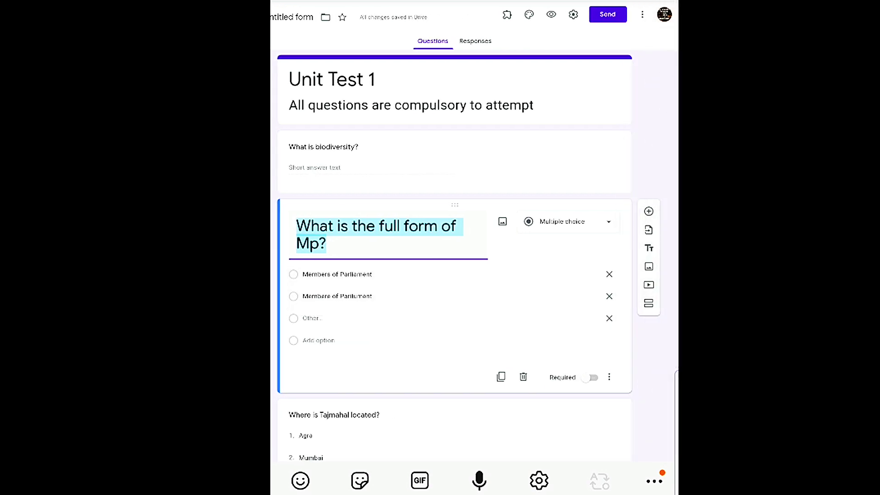
click(648, 211)
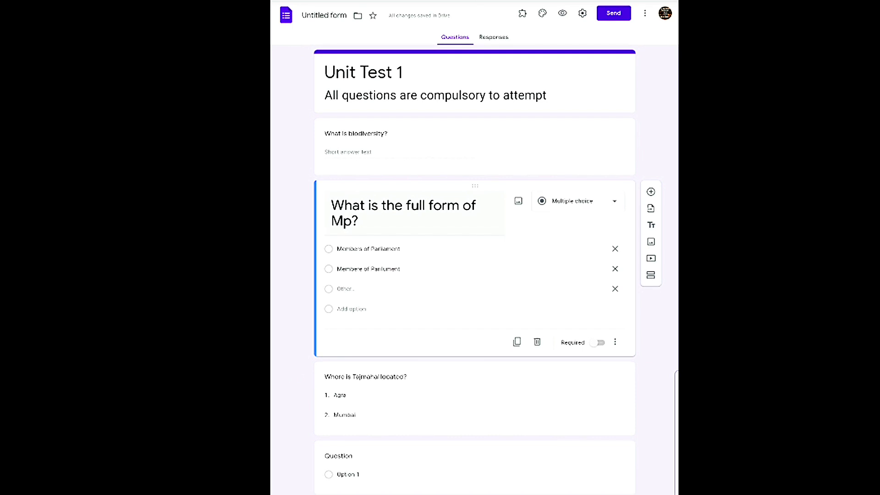
Step: Delete the blank multiple-choice question at the end of the form
click(348, 474)
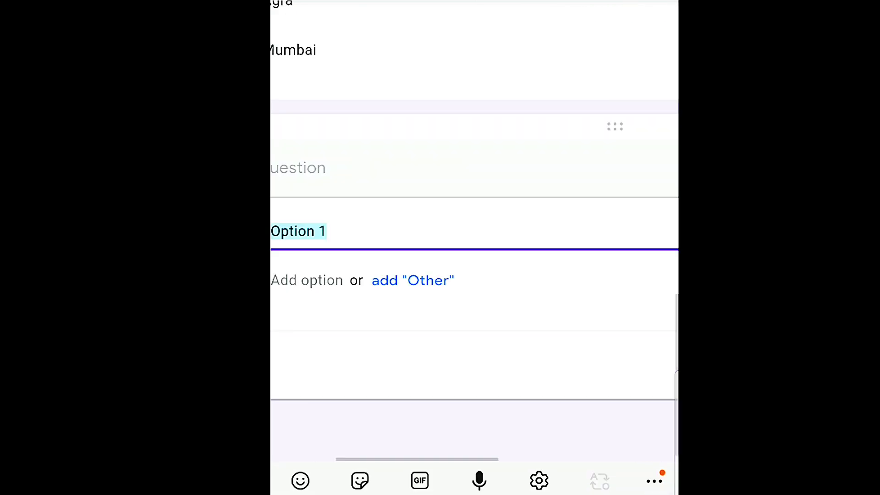
scroll(474, 247, down, 5)
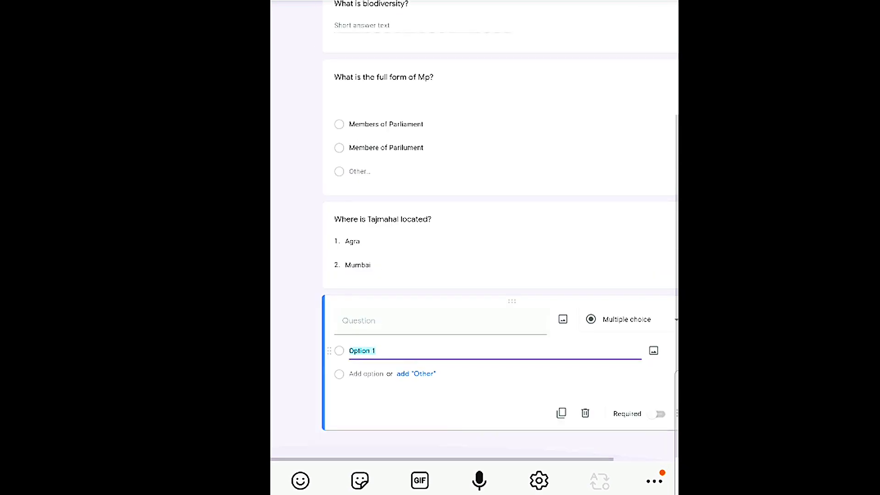
click(628, 318)
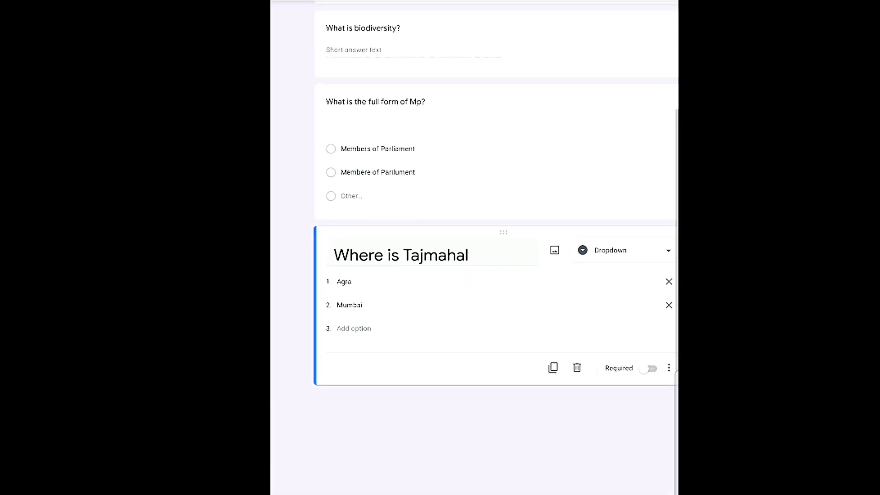
scroll(488, 248, up, 3)
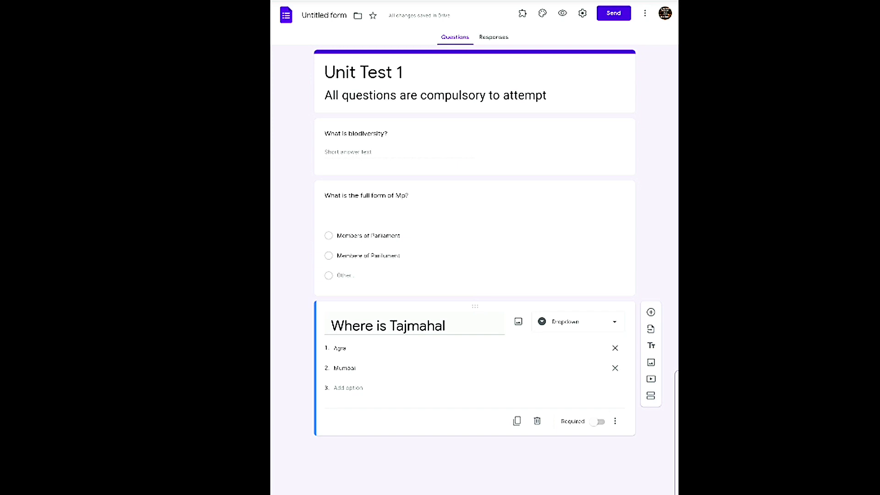
Step: Check the form's responses and return to its questions
click(494, 37)
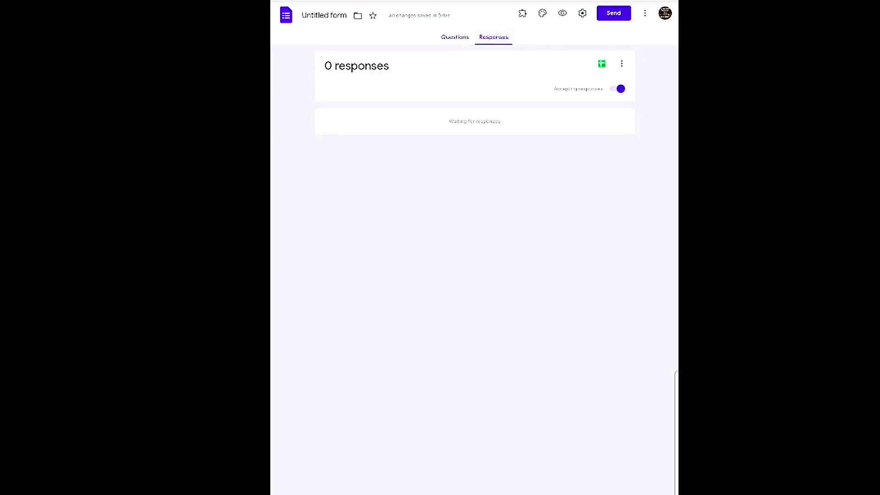
click(455, 37)
Step: Turn the form into a quiz in its settings, keeping grade release immediately after each submission, and save the settings
click(582, 14)
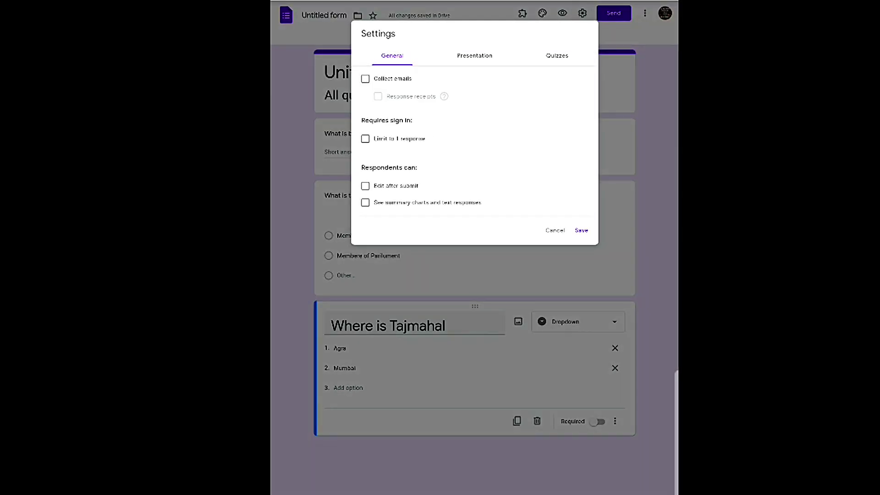
click(474, 56)
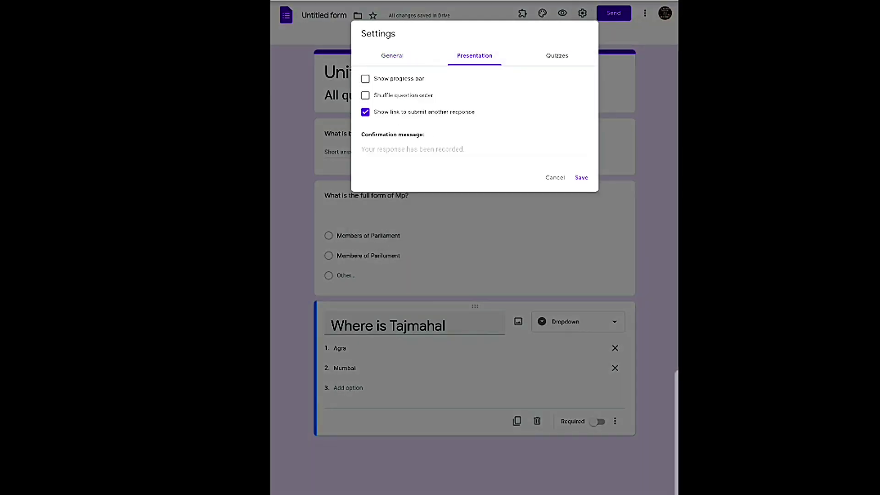
click(557, 56)
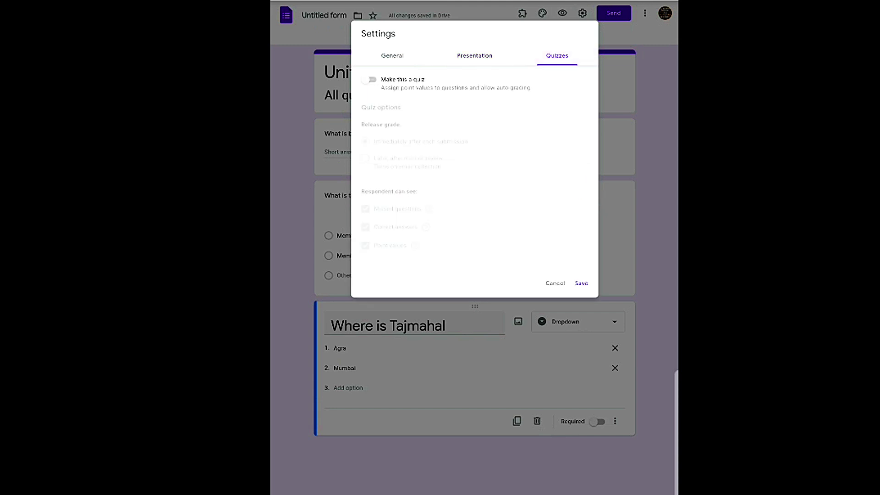
click(369, 80)
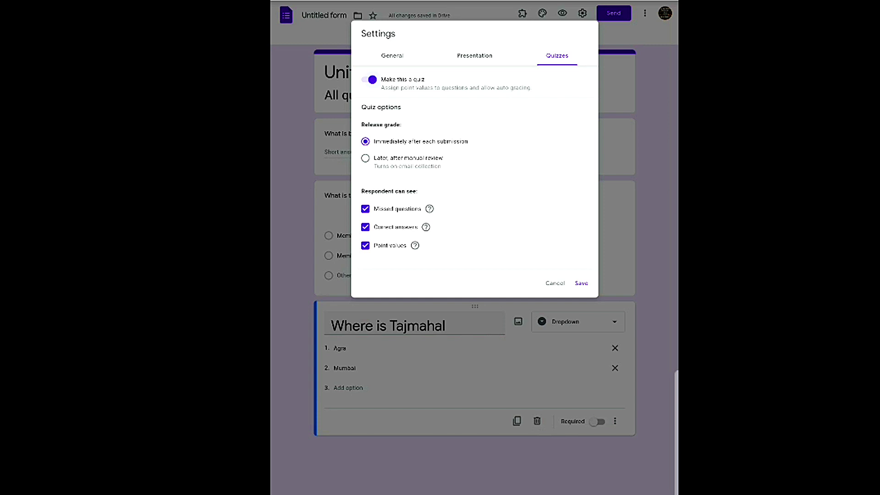
click(393, 55)
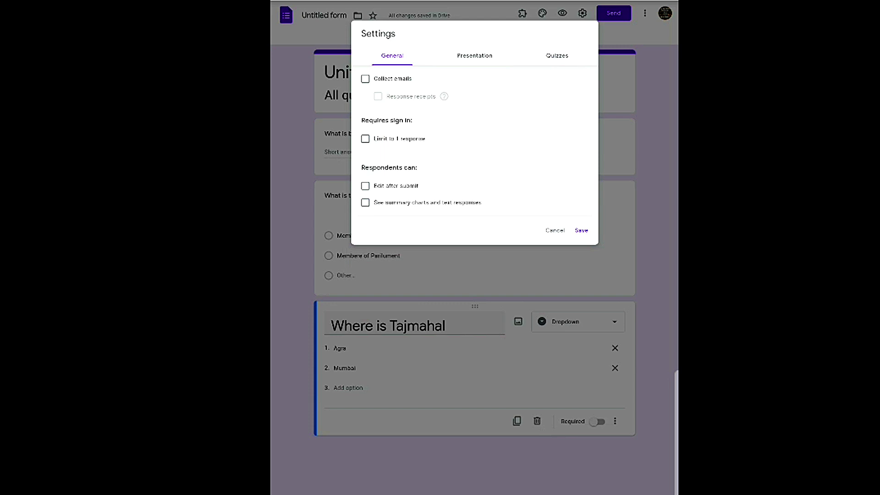
click(581, 230)
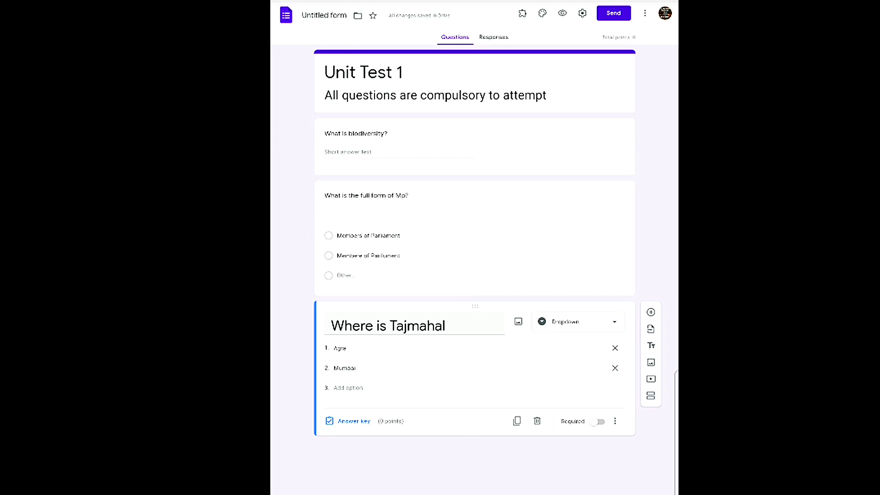
Step: Set the answer key of the "What is the full form of Mp?" question to "Members of Parliament" worth 1 point
click(368, 236)
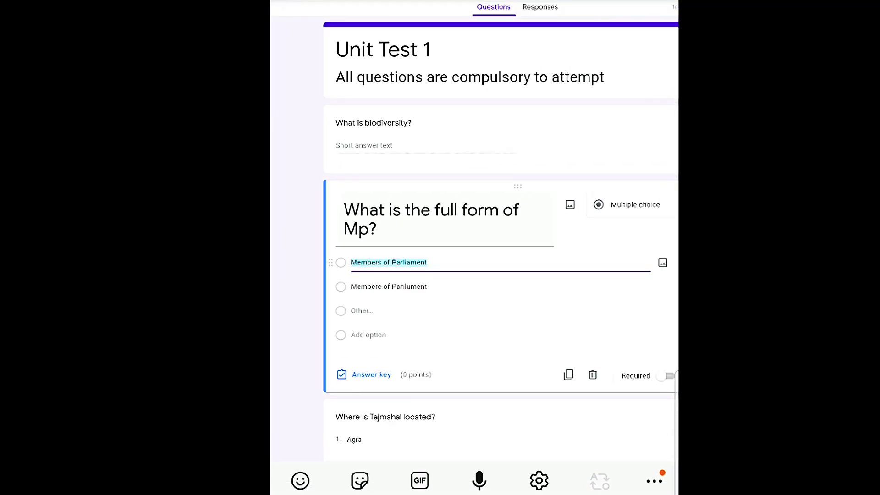
key(Escape)
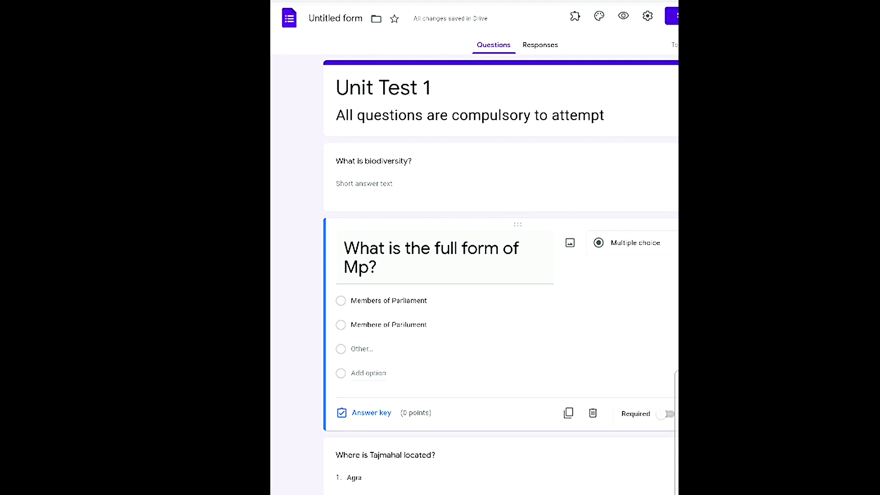
click(389, 300)
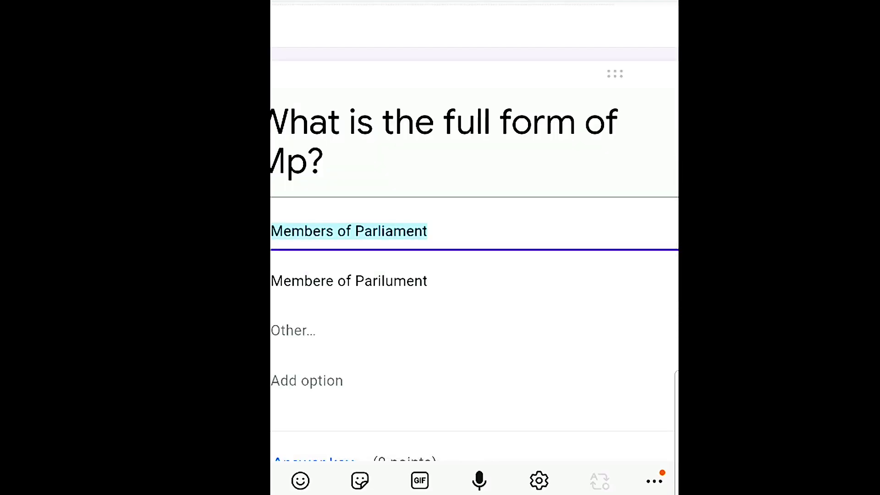
scroll(474, 248, down, 5)
key(Escape)
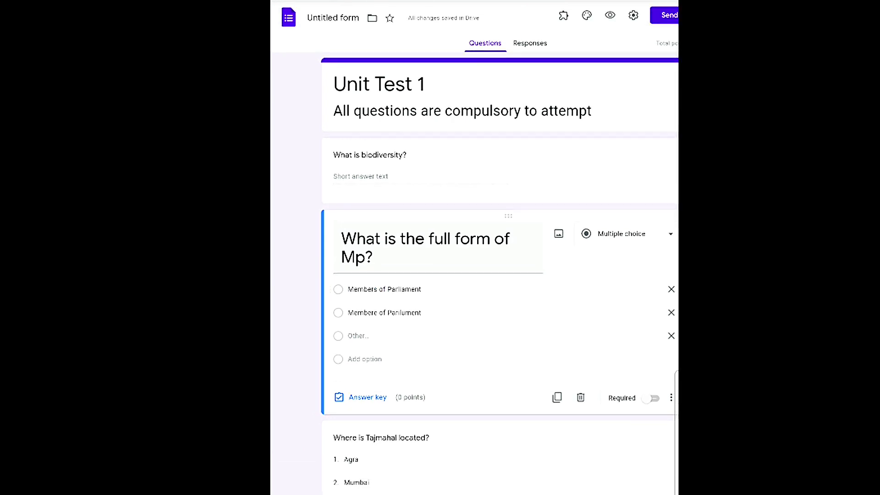
click(368, 397)
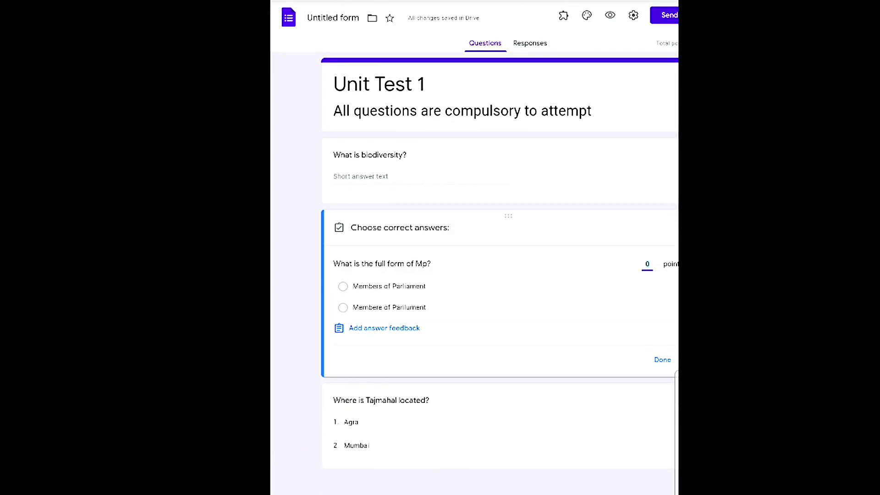
click(644, 261)
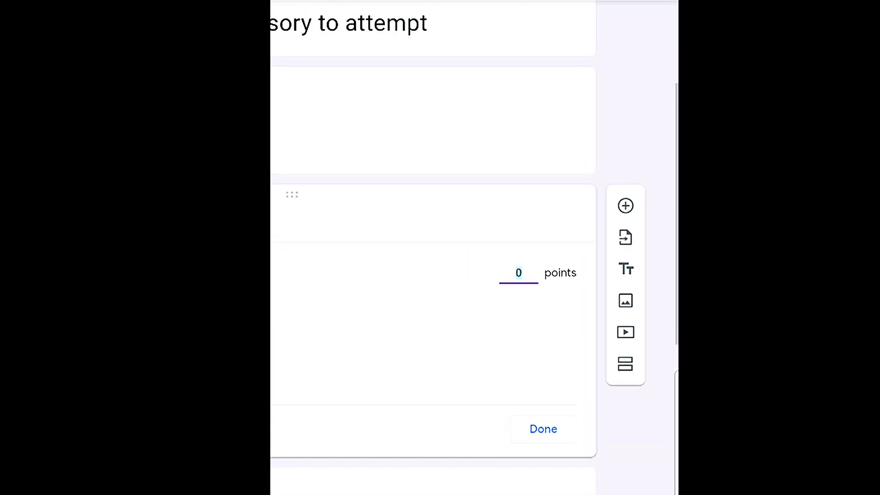
text(1)
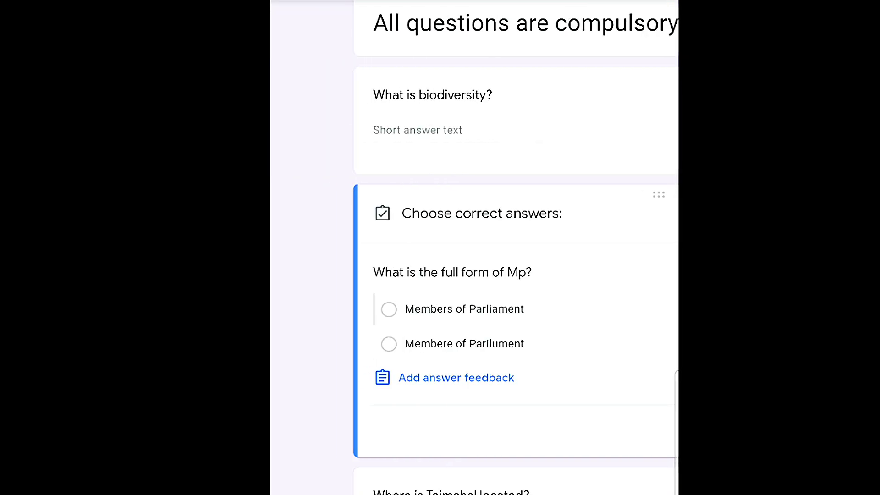
click(389, 309)
scroll(474, 321, right, 6)
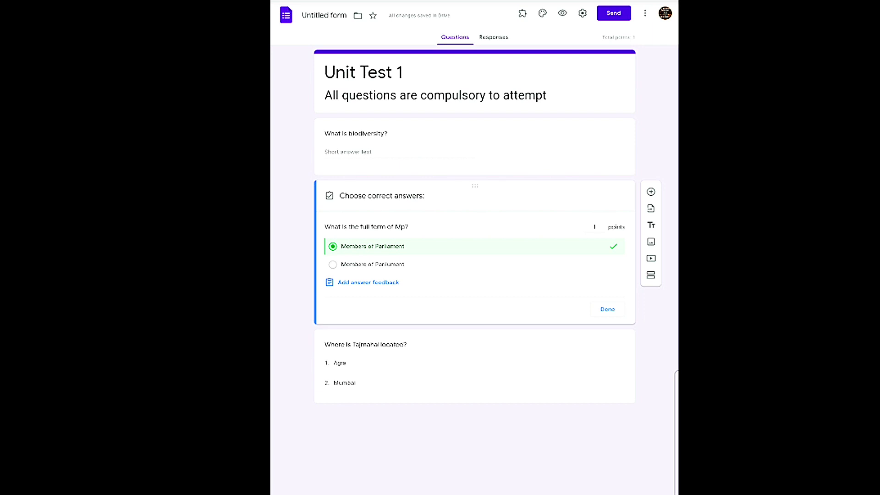
click(608, 309)
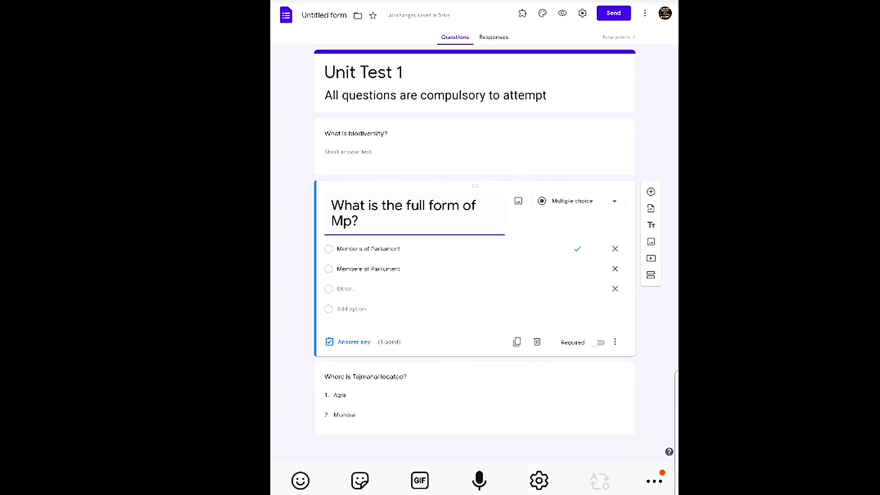
Step: Set the answer key of the "Where is Tajmahal located?" question to "Agra" worth 2 points
click(340, 395)
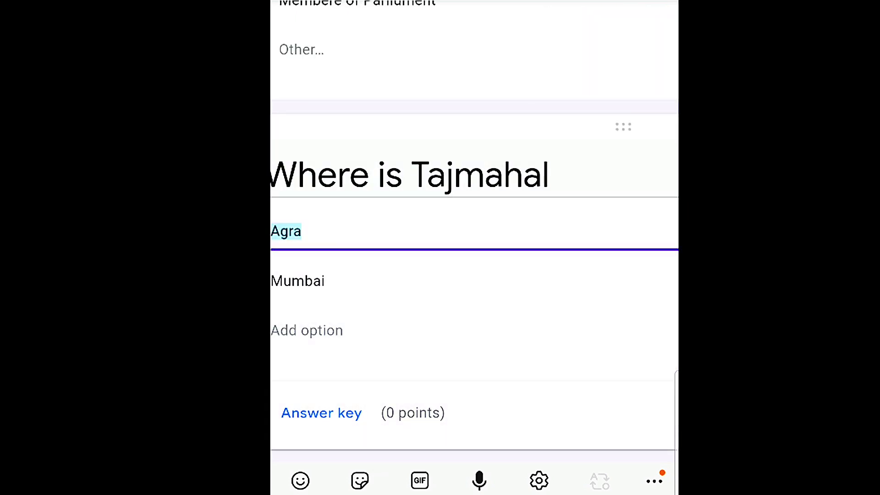
scroll(474, 247, up, 5)
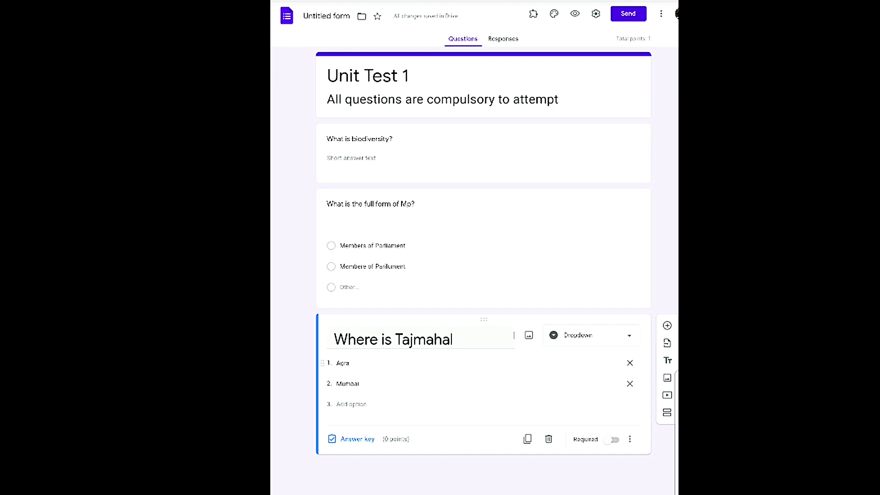
click(358, 439)
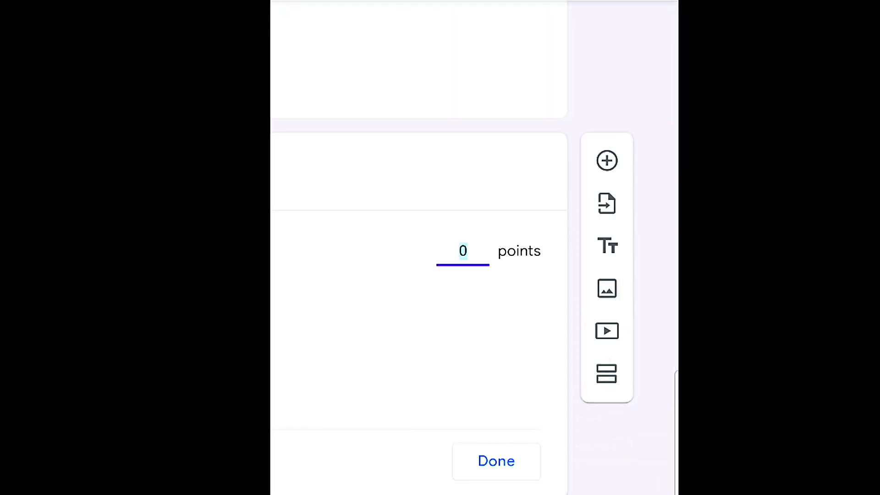
text(2)
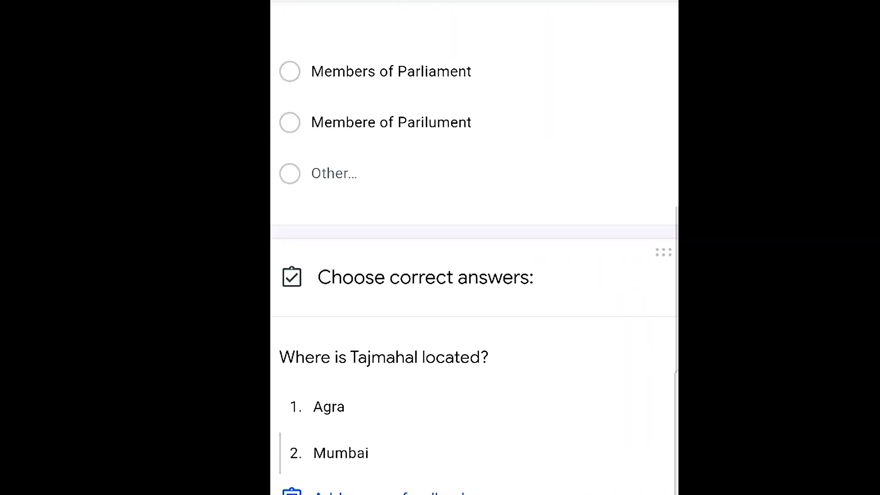
scroll(475, 407, left, 3)
click(446, 407)
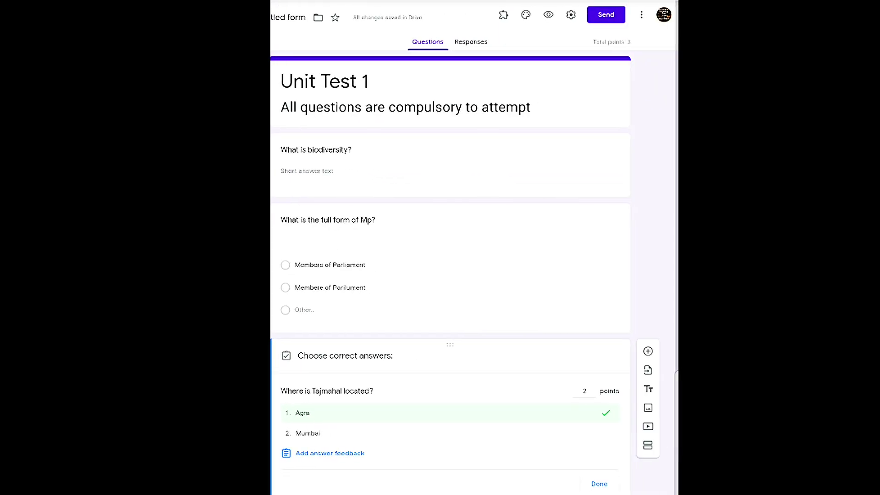
click(599, 484)
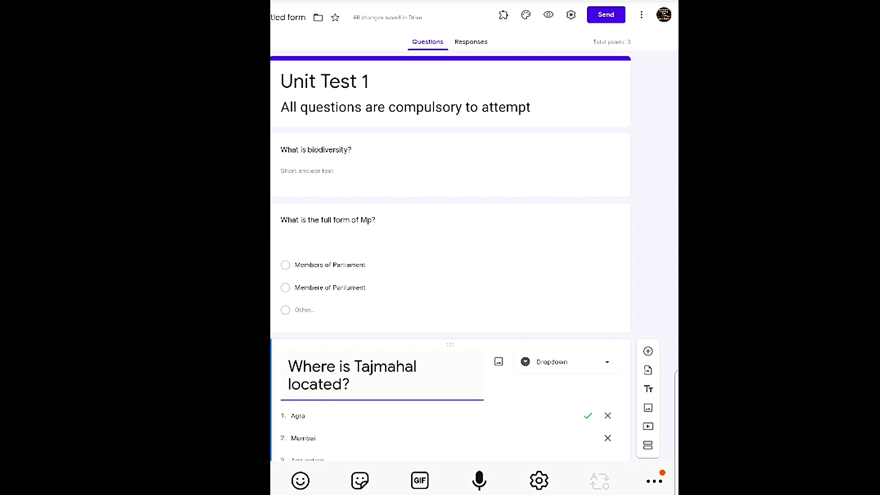
key(Escape)
Step: Add a required short-answer question titled "Class" below the biodiversity question
click(441, 165)
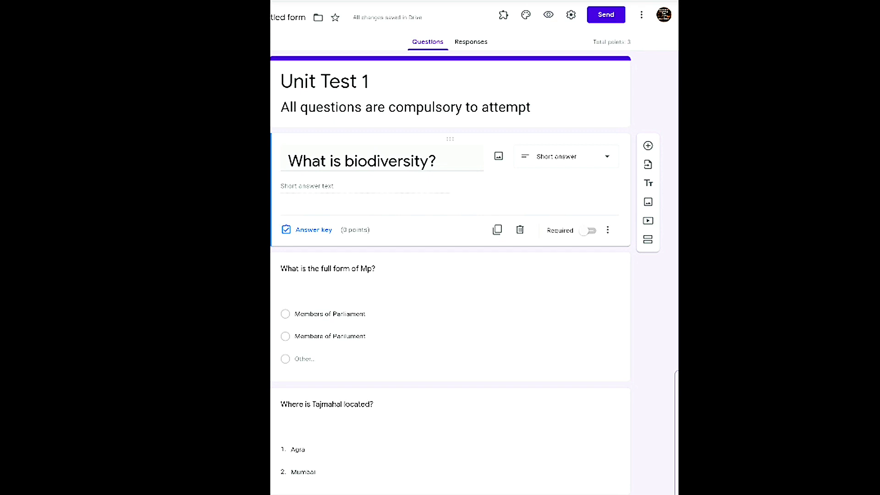
click(648, 146)
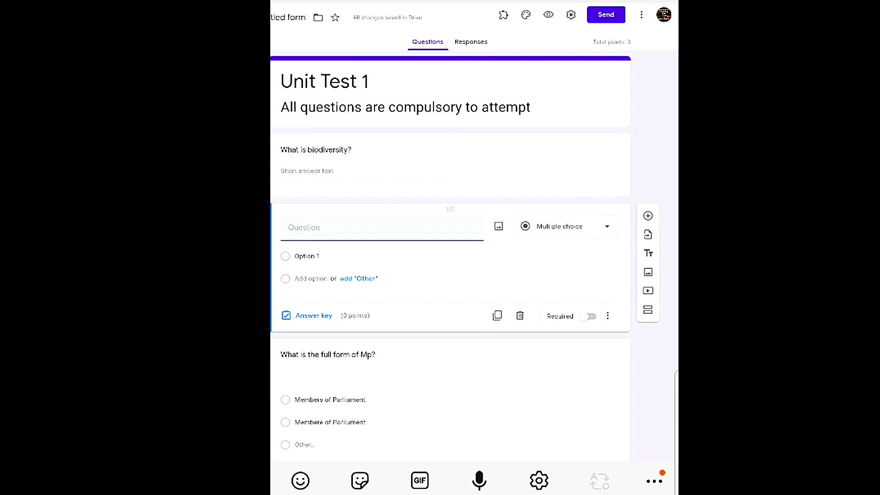
click(567, 226)
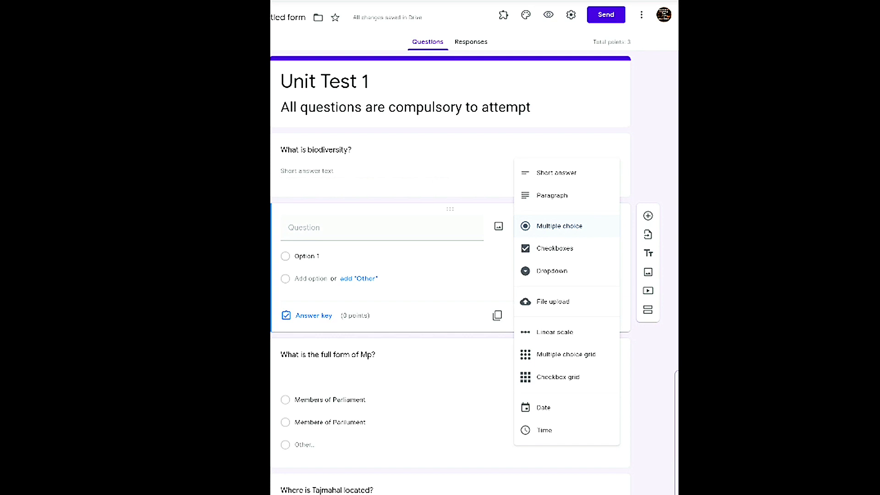
click(556, 172)
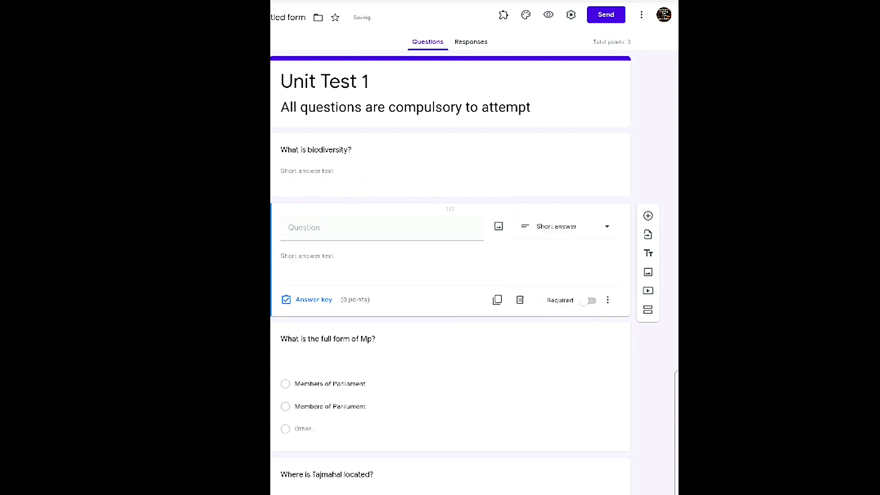
click(382, 227)
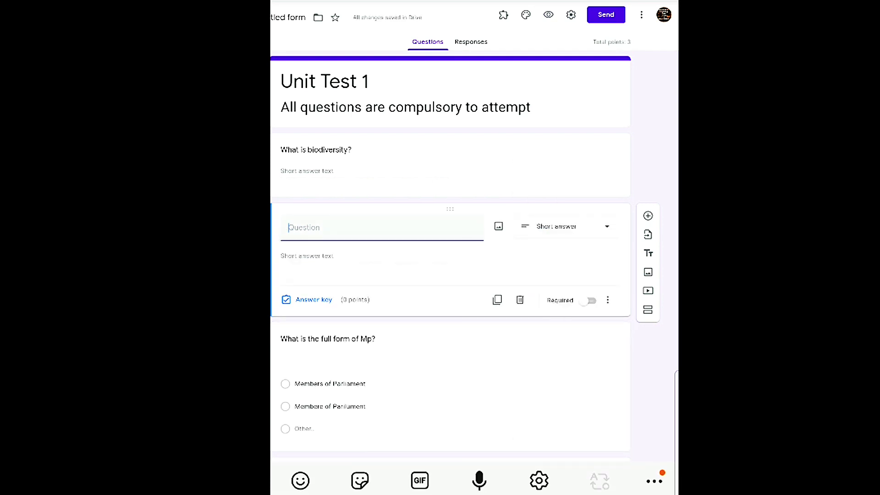
text(Class)
click(587, 300)
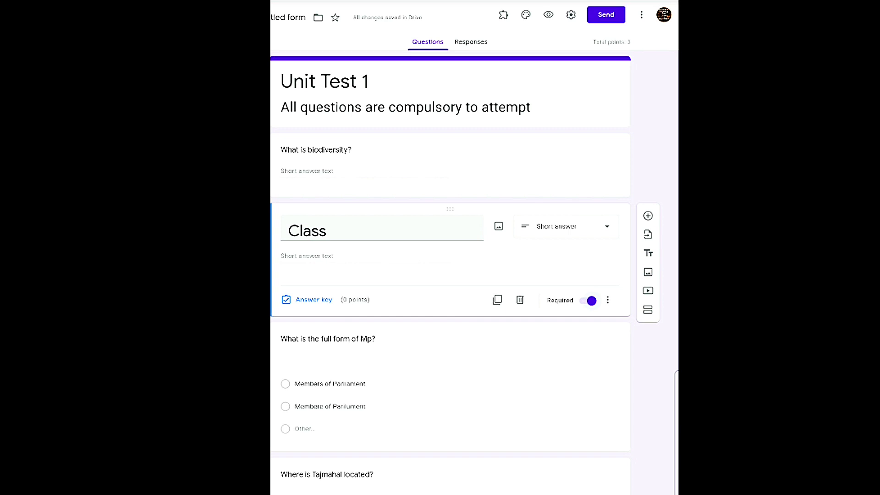
Step: Move the "Class" question above the biodiversity question so it comes first in the form
scroll(450, 248, down, 2)
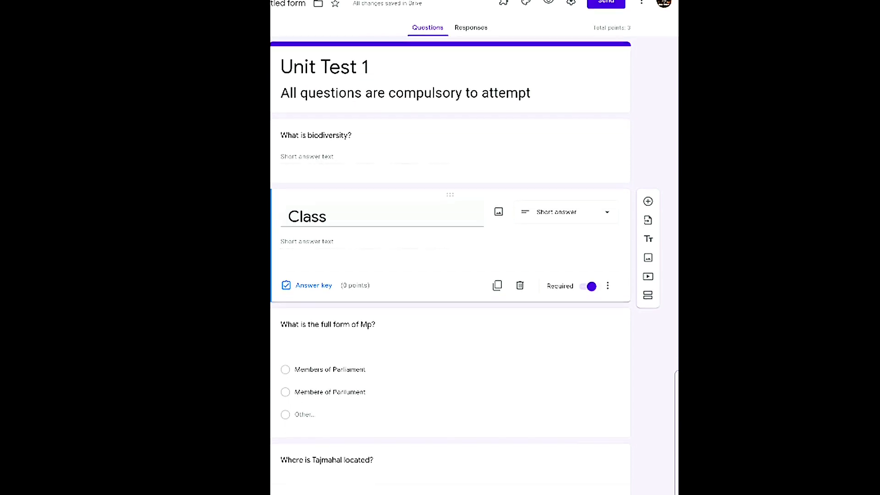
scroll(450, 247, up, 1)
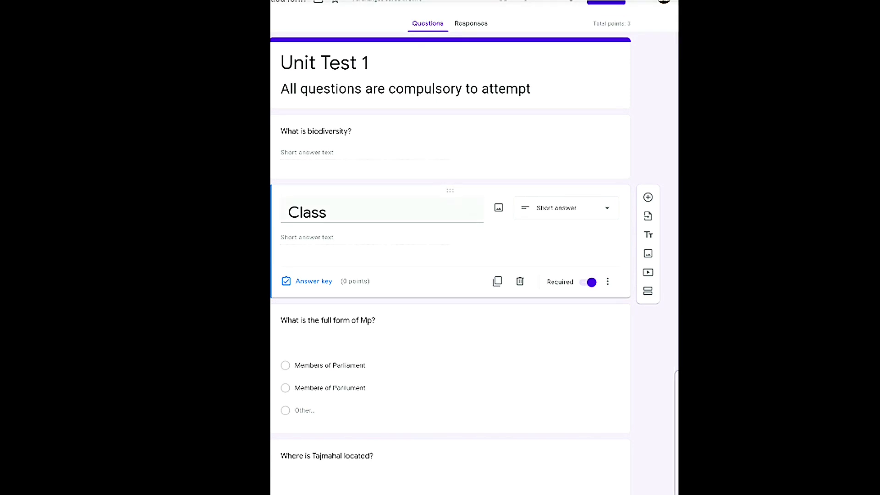
click(327, 212)
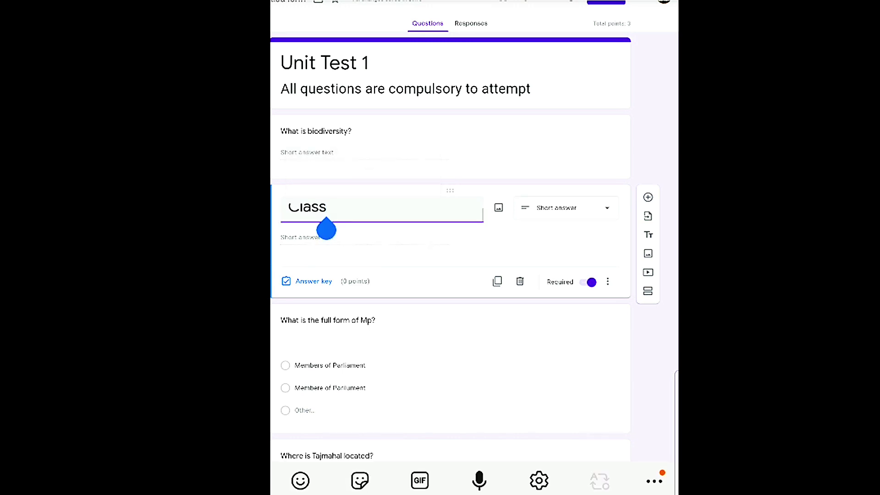
scroll(450, 247, up, 1)
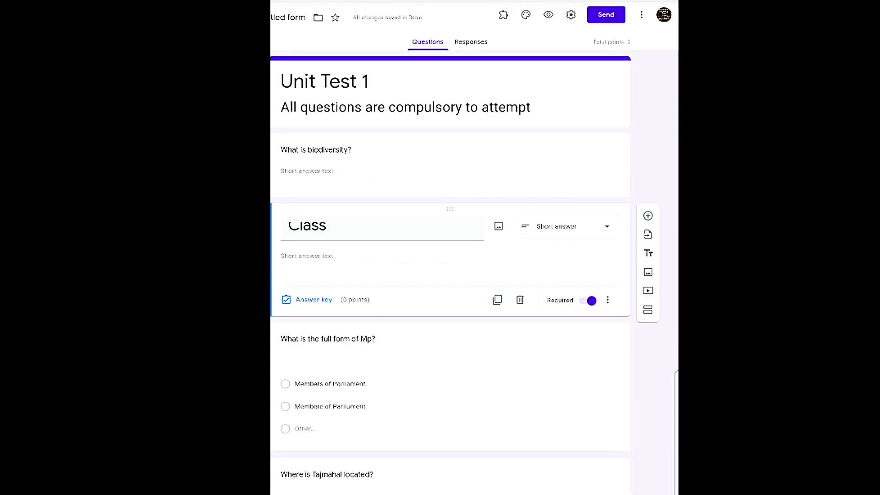
scroll(475, 247, down, 1)
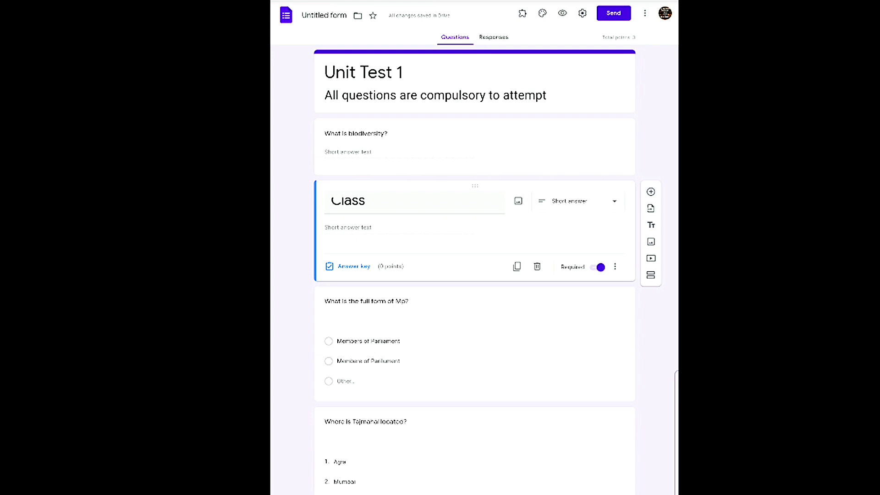
drag(475, 186, 475, 123)
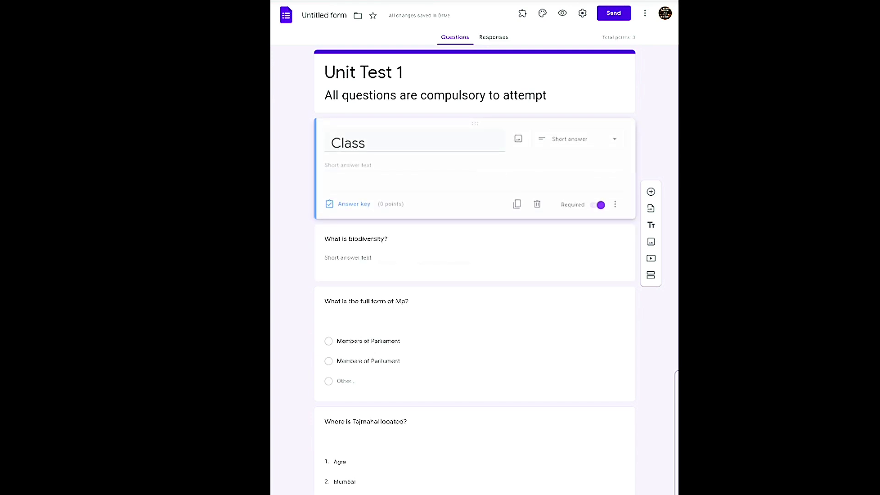
double_click(348, 143)
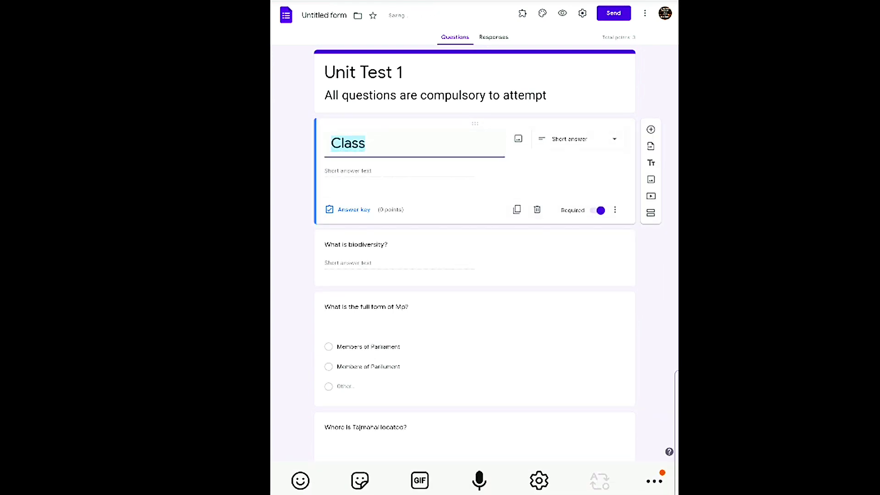
key(Escape)
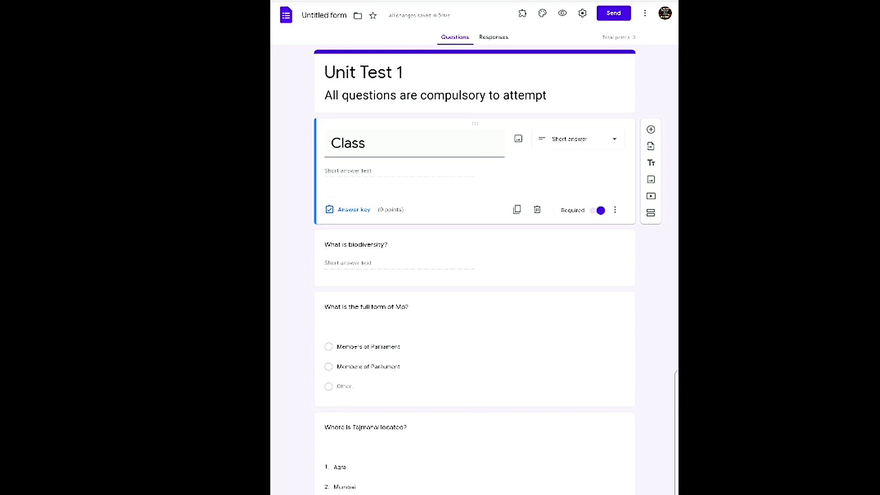
Step: Preview the form as a respondent and look through its questions and point values
click(563, 13)
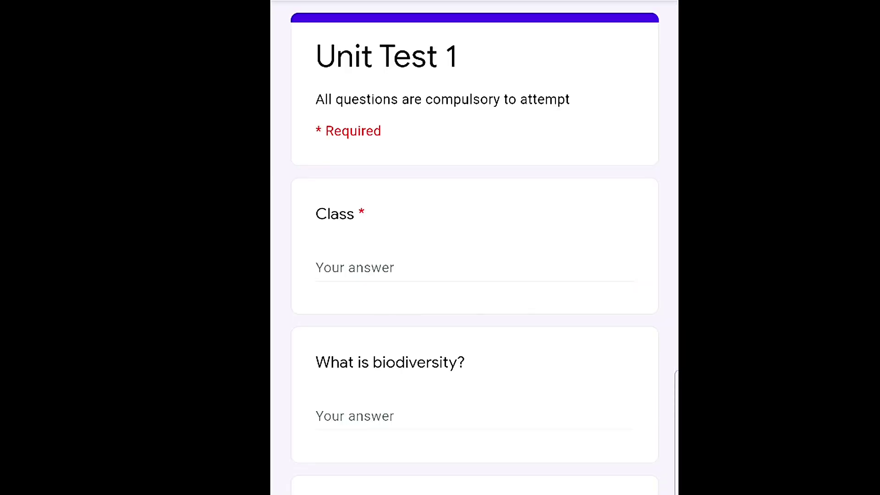
scroll(374, 197, up, 3)
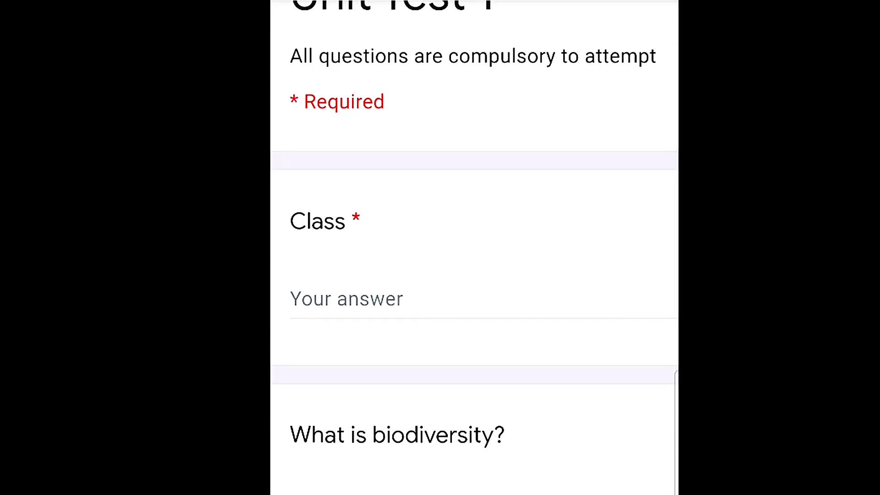
scroll(374, 183, down, 3)
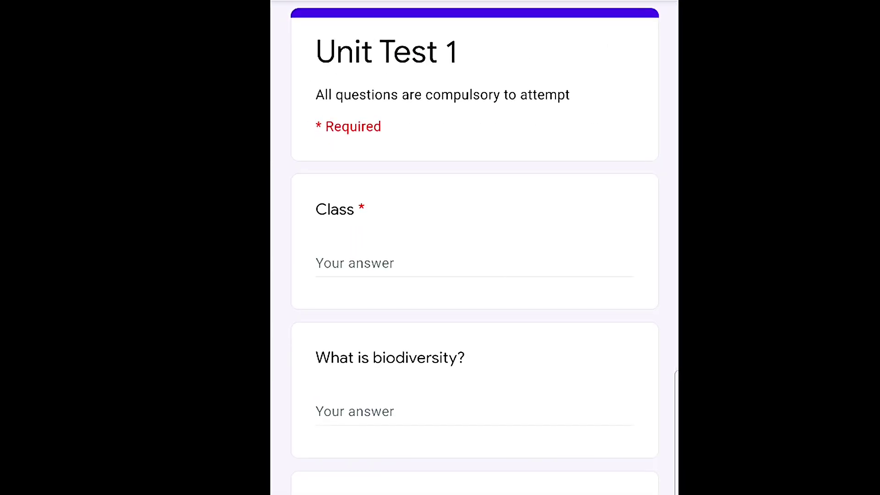
scroll(475, 248, down, 3)
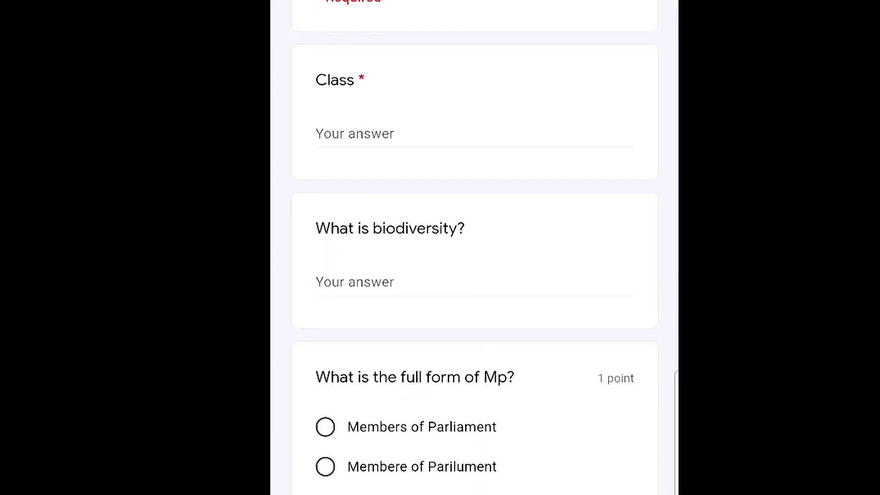
scroll(474, 247, down, 4)
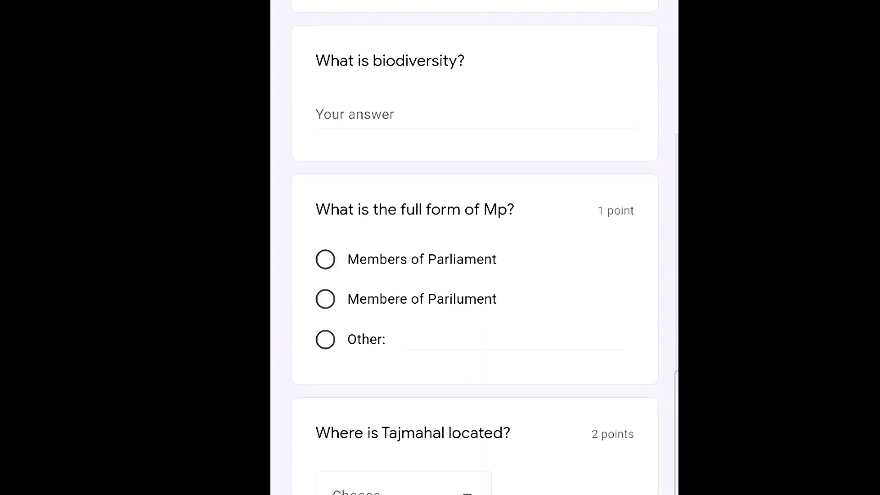
Step: Answer "Where is Tajmahal located?" with "Agra" and "What is the full form of Mp?" with "Members of Parliament"
click(403, 489)
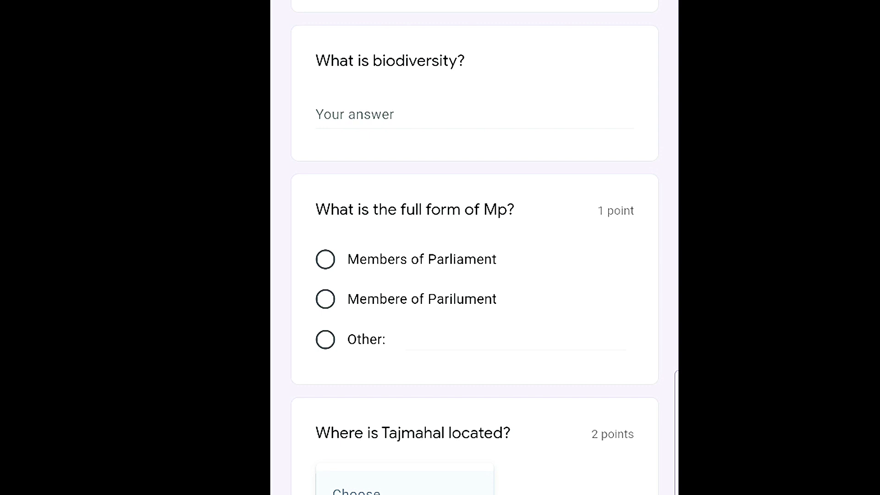
click(403, 493)
scroll(475, 248, up, 3)
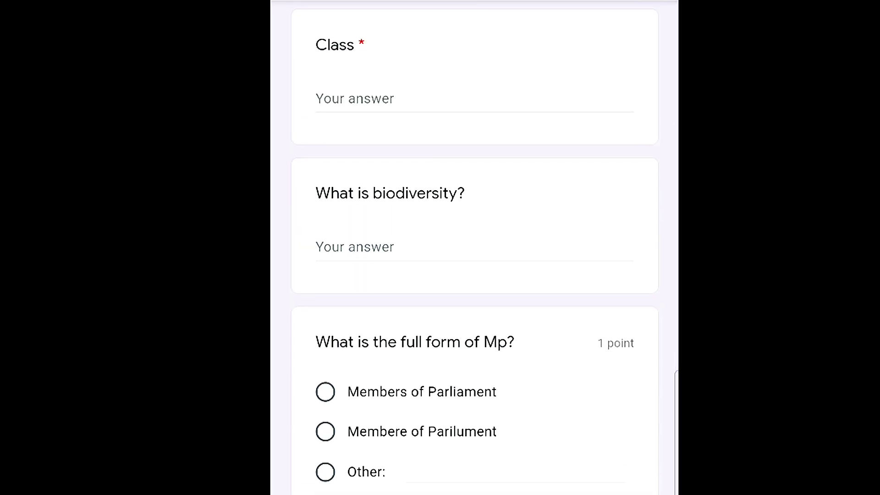
click(325, 391)
Step: Enter "It is a ....." as the answer to the "What is biodiversity?" question
scroll(474, 247, up, 1)
click(475, 298)
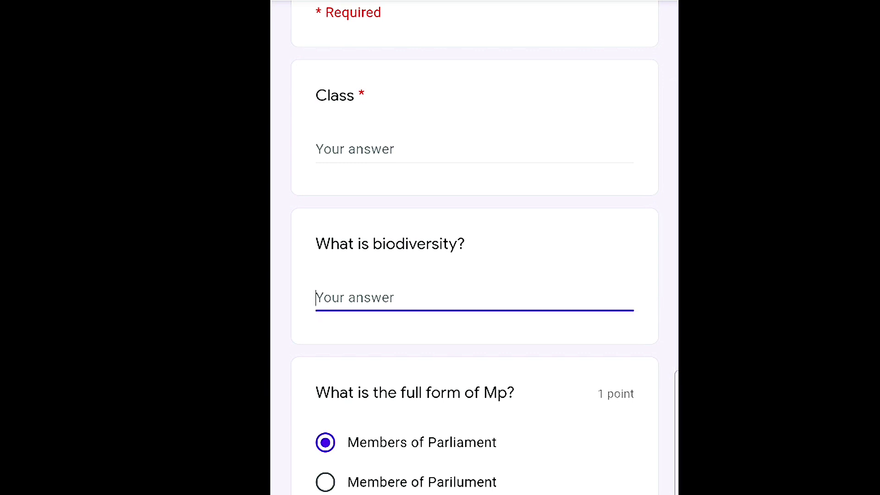
text(I)
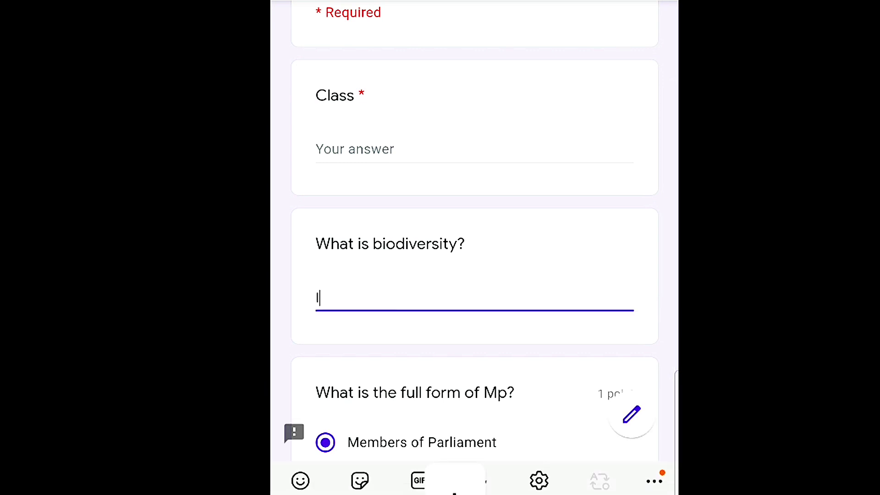
text(t is a )
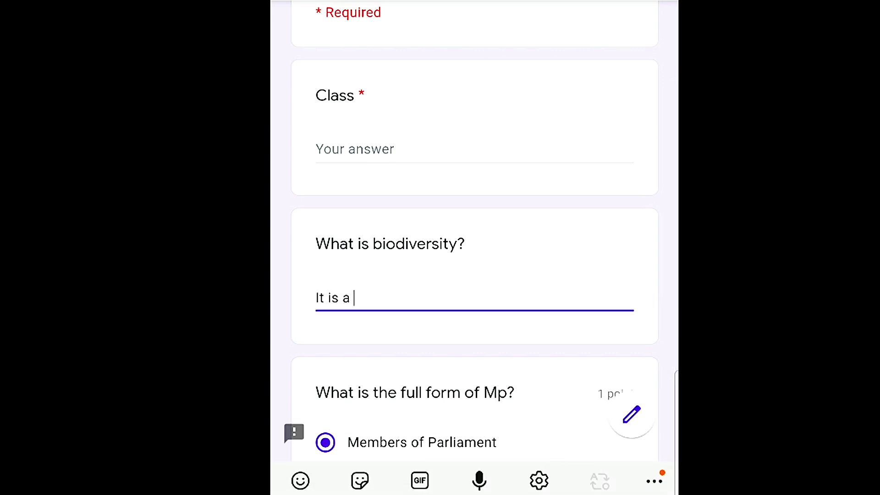
text(.....)
key(Escape)
Step: Answer the required "Class" question with "7th A" and submit the response
scroll(475, 248, up, 3)
scroll(474, 248, down, 5)
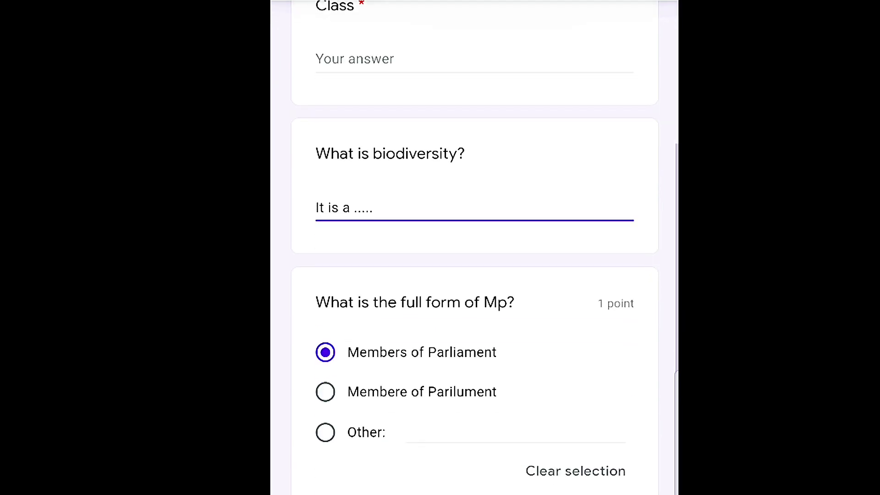
click(474, 59)
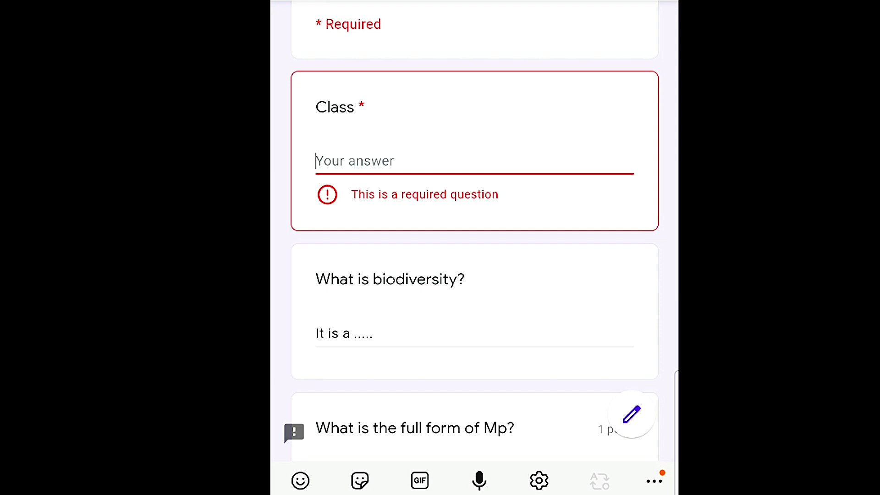
text(7th A)
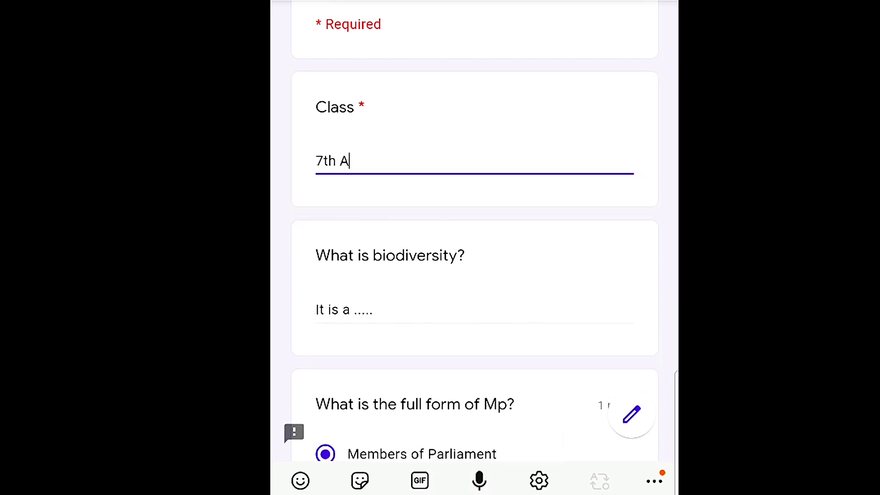
key(Escape)
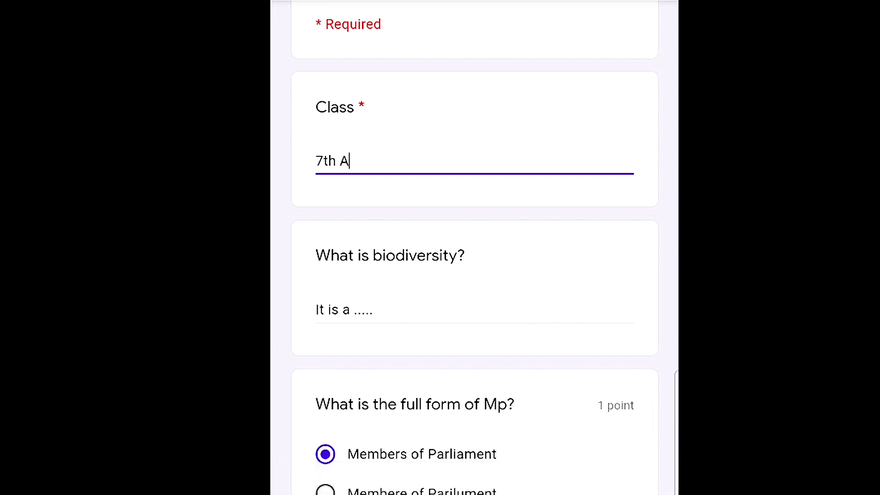
scroll(475, 275, down, 5)
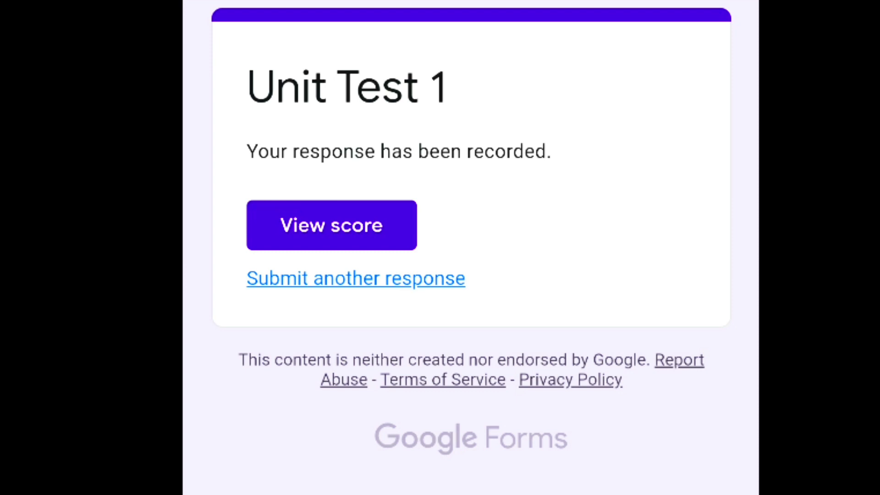
Step: View the score of the submitted response and review how each answer was marked
click(331, 226)
scroll(471, 275, down, 1)
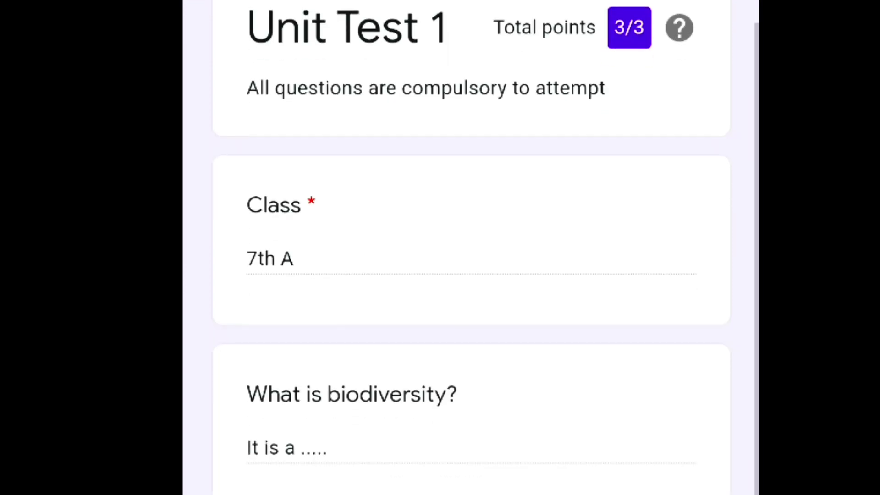
scroll(471, 247, down, 5)
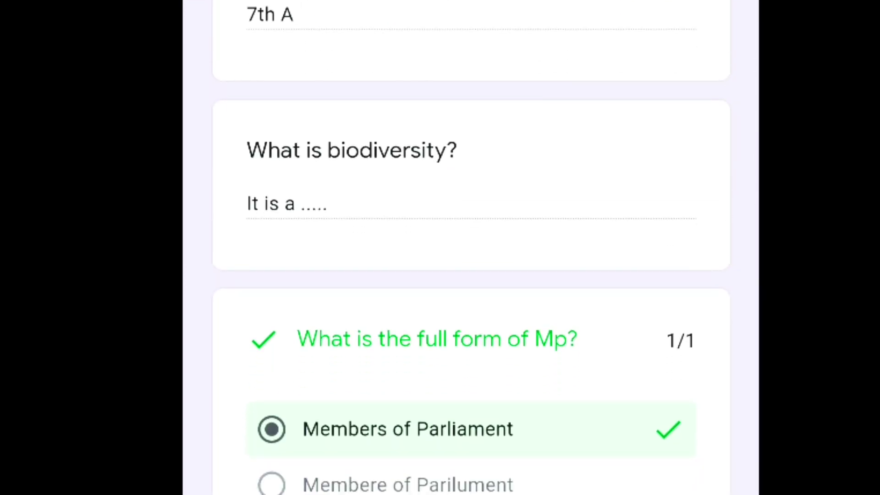
scroll(471, 247, up, 6)
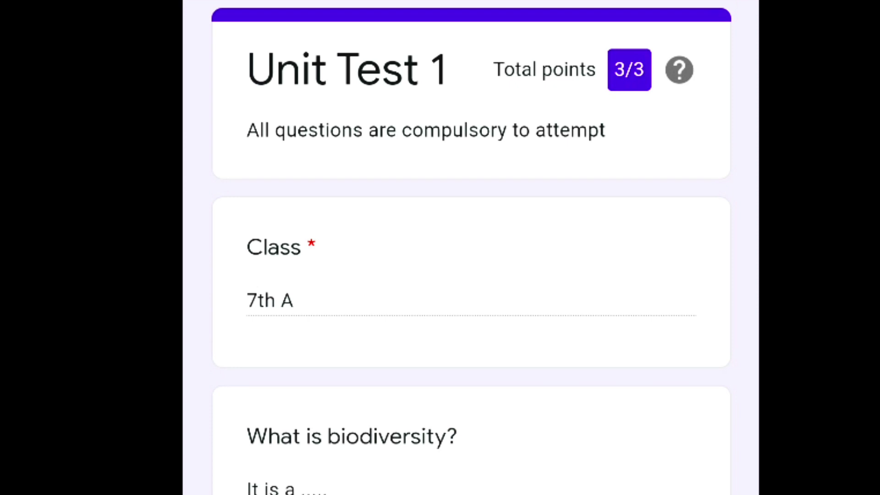
Step: Open a blank form for another response, and return to the form editor to view the collected responses
key(alt+Left)
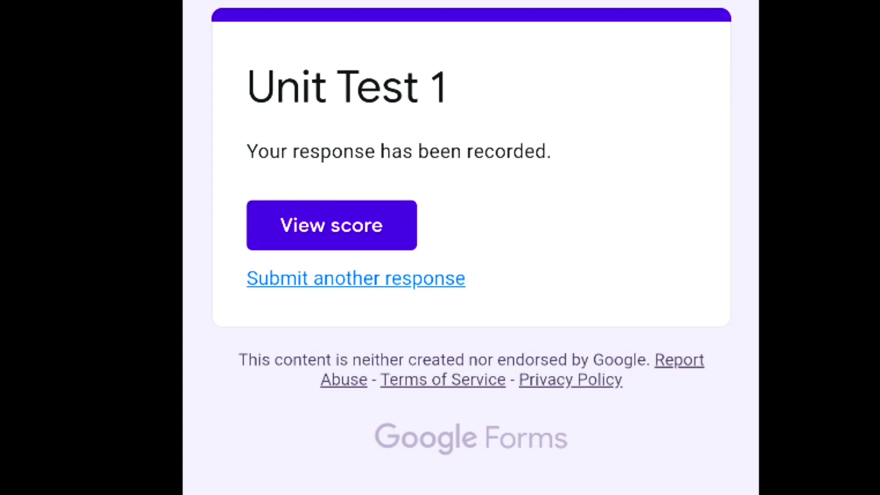
click(356, 279)
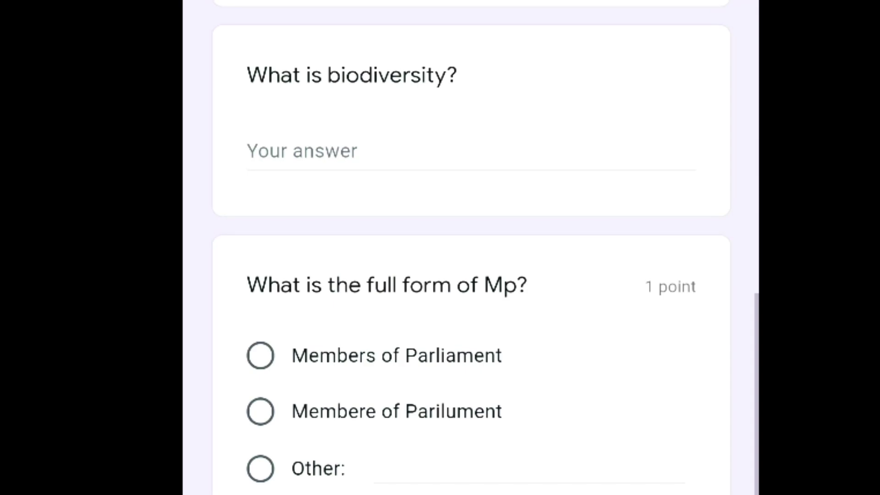
scroll(472, 276, up, 10)
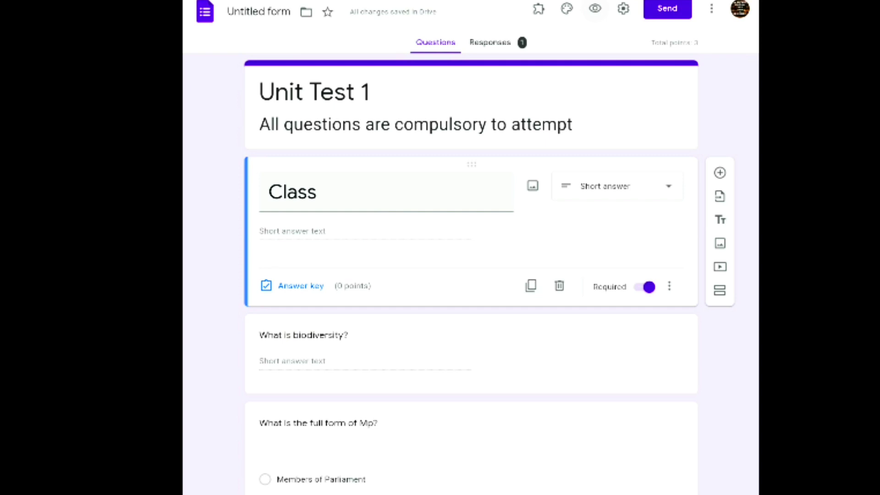
click(490, 43)
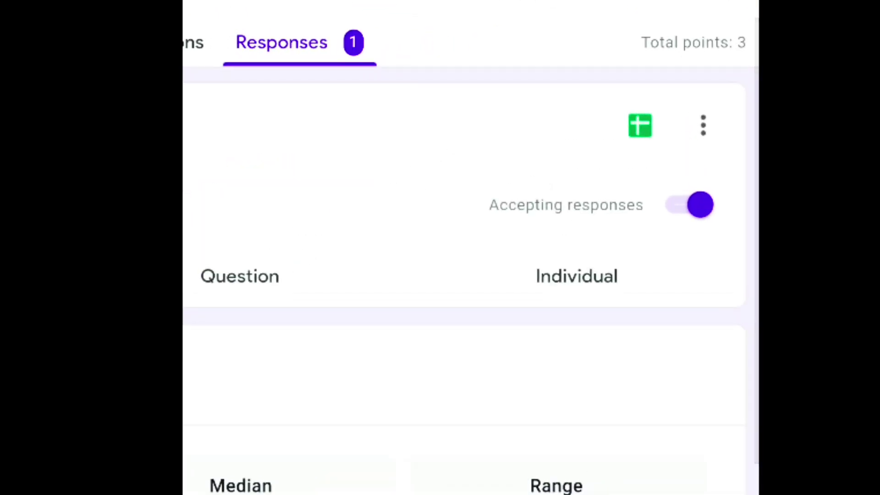
Step: Switch accepting responses off and back on, and look at the additional options for managing responses
click(700, 204)
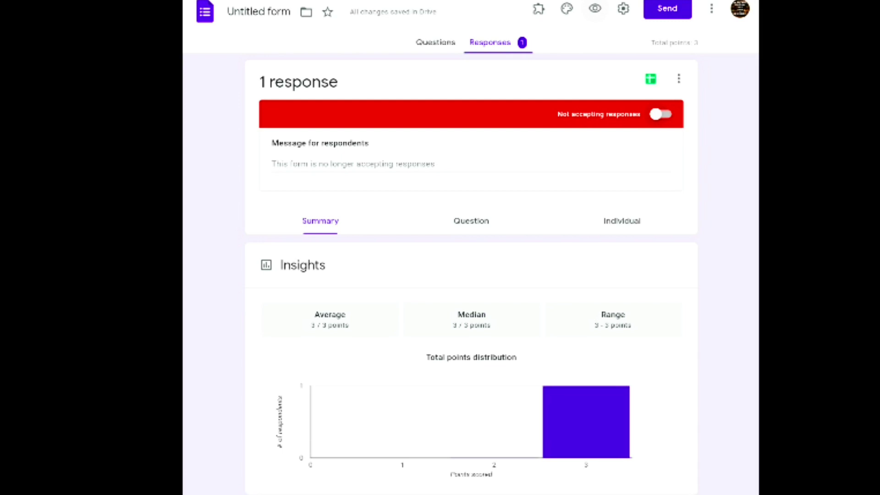
click(660, 114)
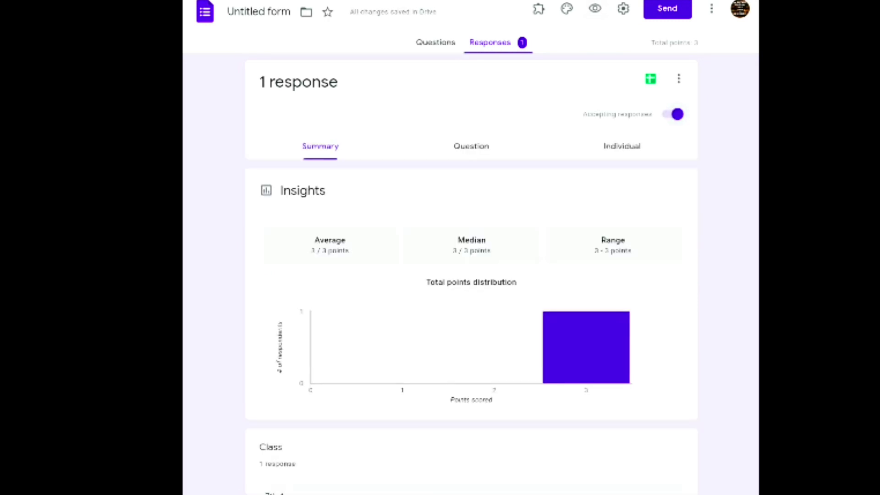
click(679, 79)
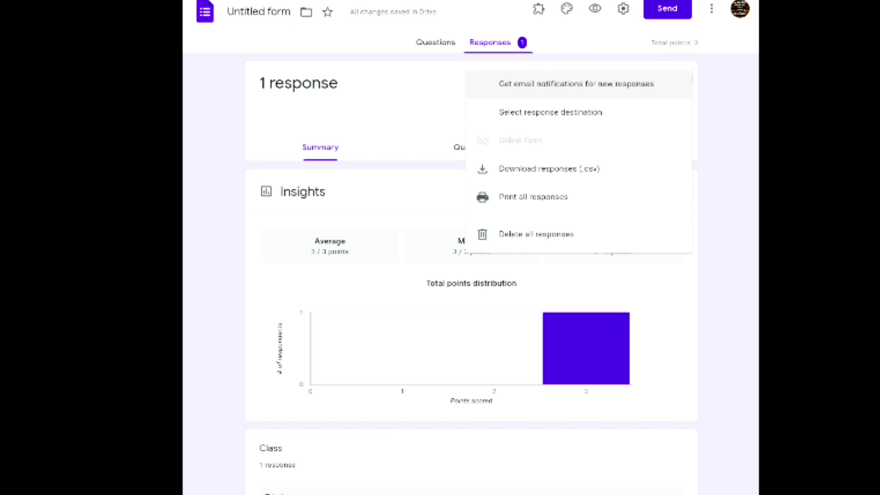
key(Escape)
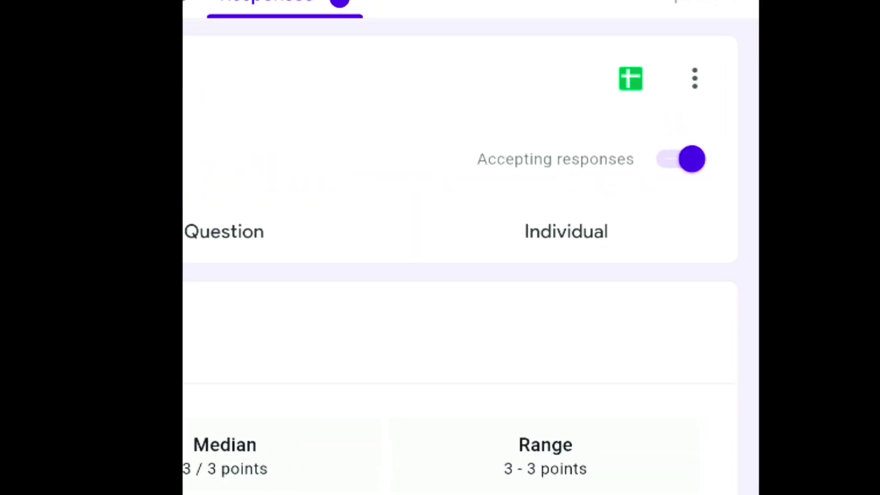
Step: Create a new spreadsheet named "Untitled form (Responses)" as the destination for the form's responses
click(631, 79)
key(Escape)
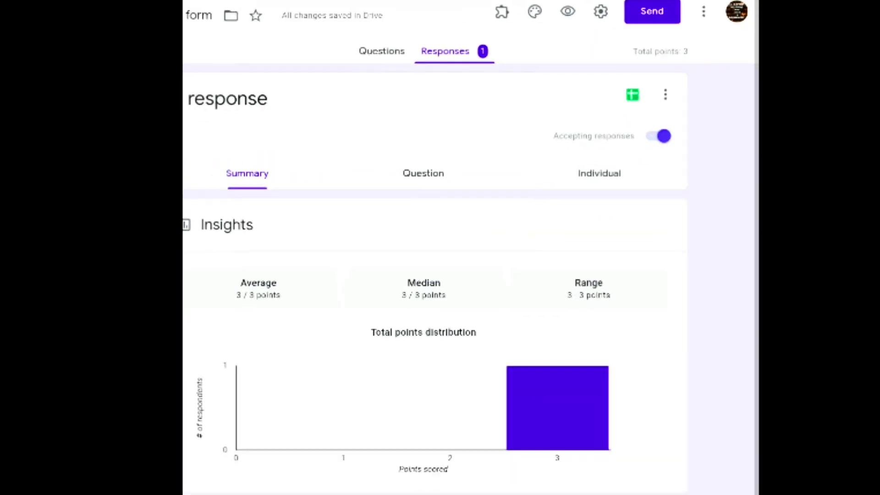
click(634, 94)
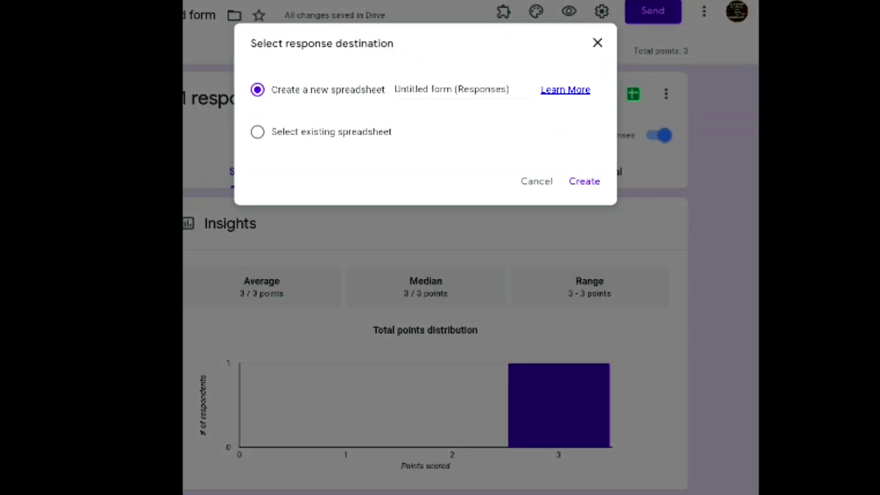
click(585, 182)
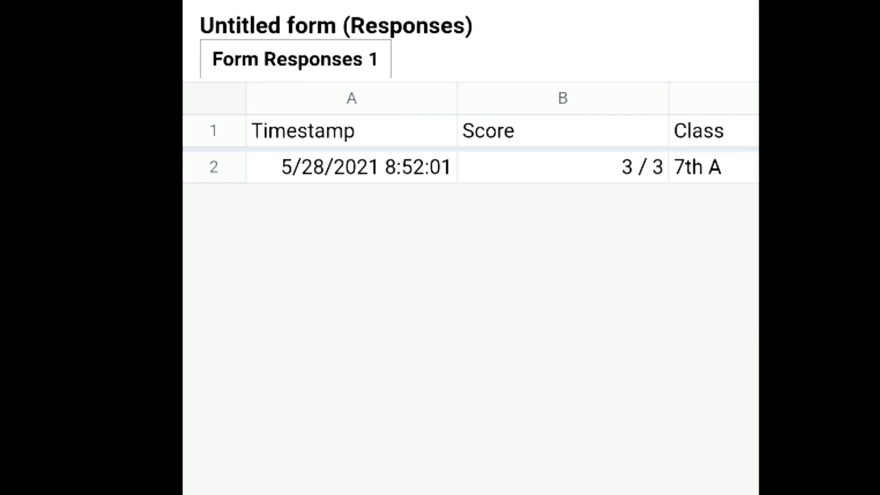
Step: Examine the response columns and the file options of the new spreadsheet, and return to the form's responses
scroll(471, 247, down, 5)
scroll(470, 248, down, 1)
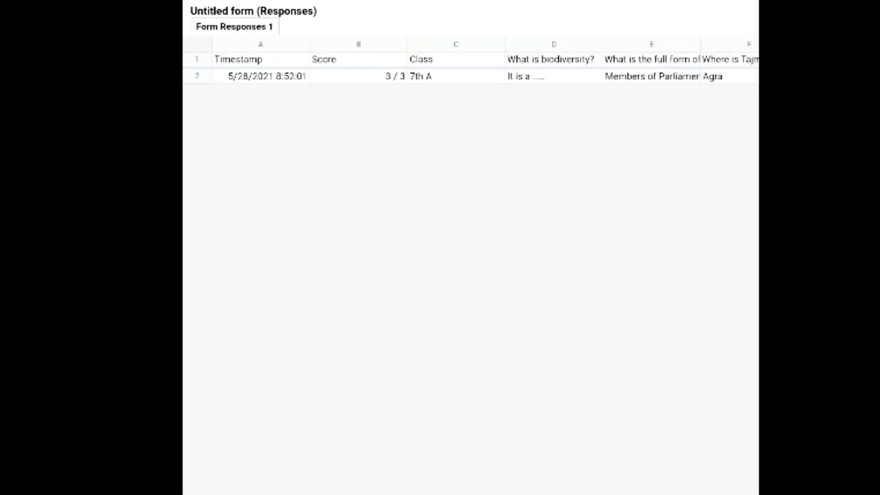
scroll(470, 247, down, 1)
click(739, 5)
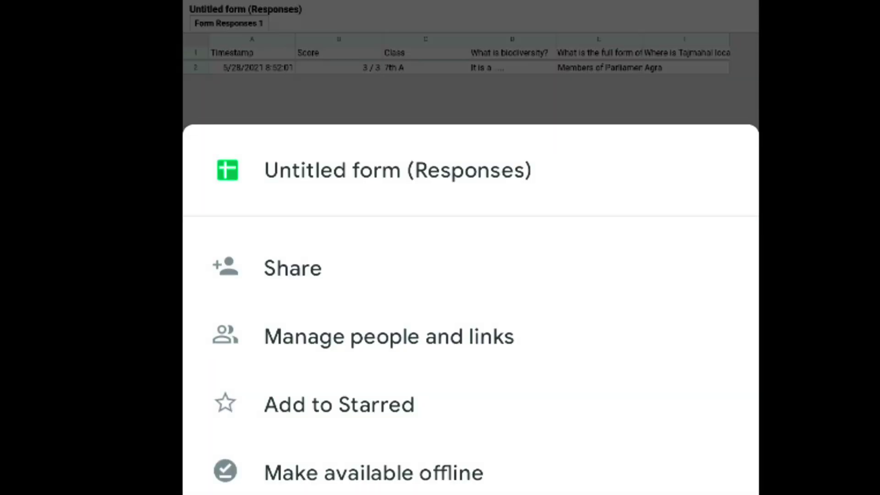
scroll(470, 321, down, 5)
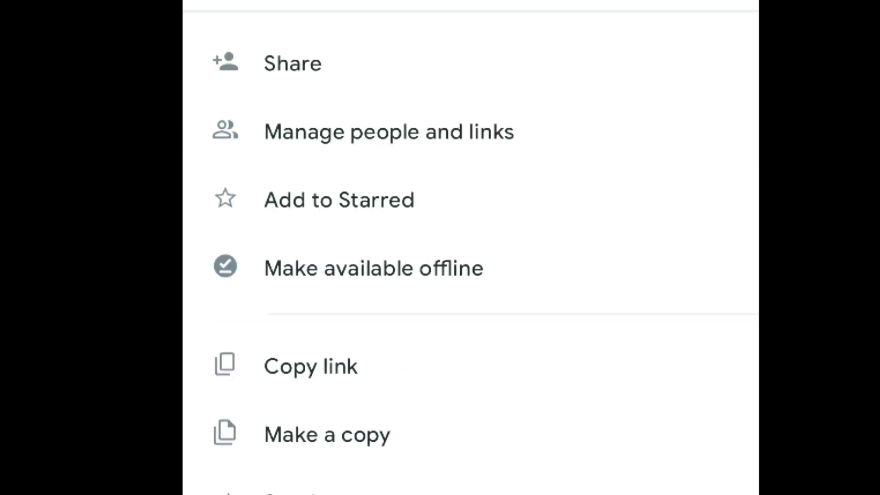
scroll(470, 321, up, 5)
key(Escape)
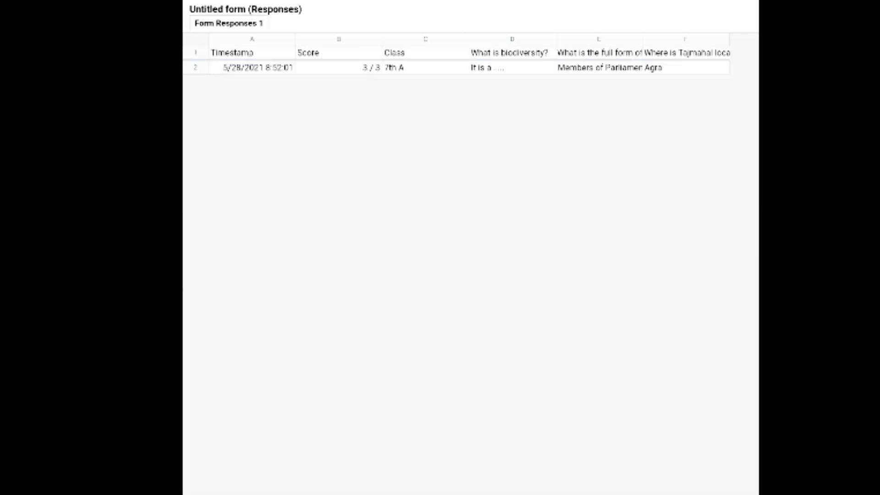
key(Escape)
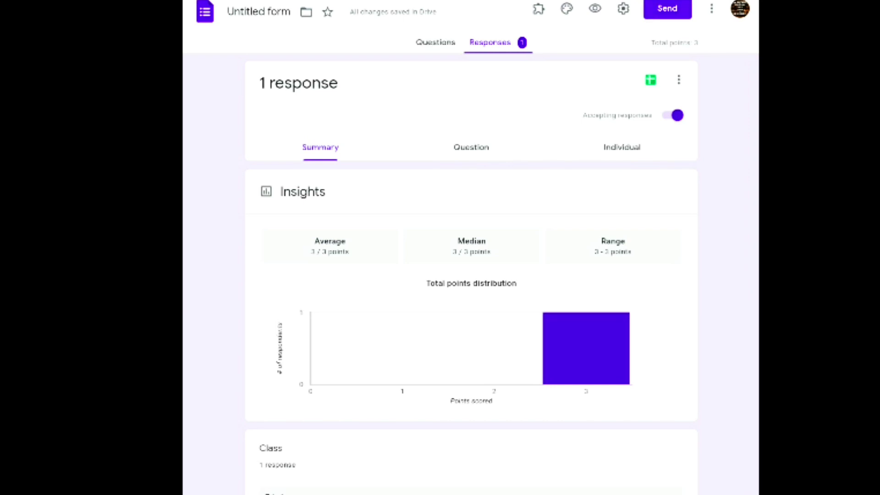
Step: Generate a shortened URL for sending the form, copy the link, and close the sending options
click(667, 9)
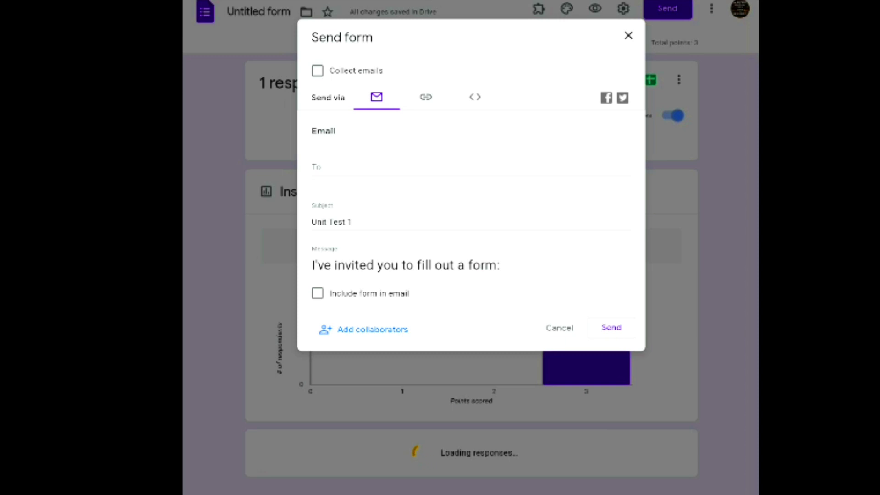
click(425, 97)
click(213, 282)
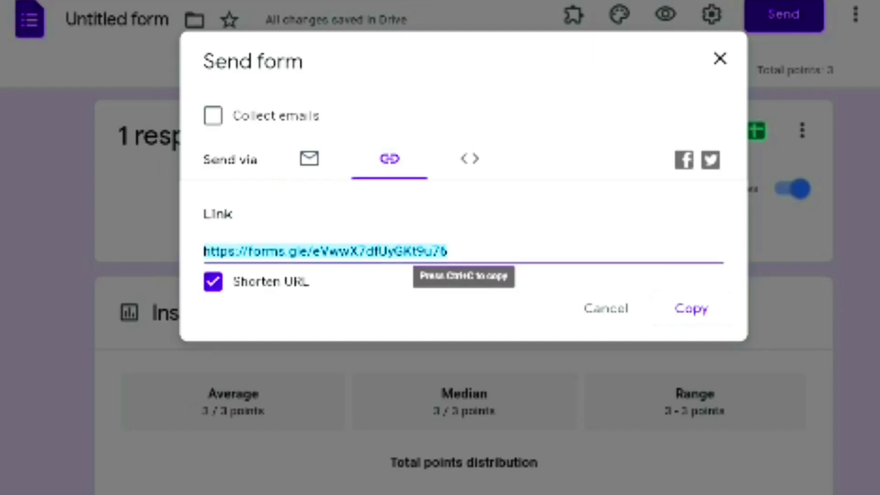
click(691, 309)
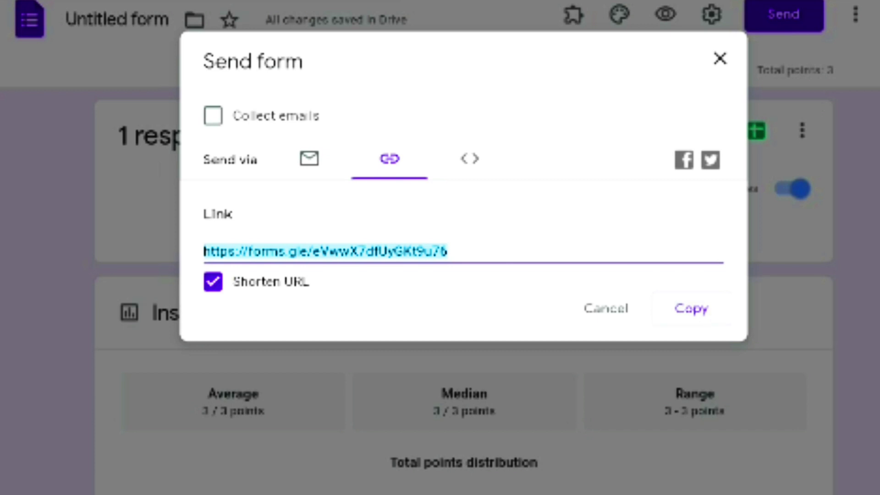
click(720, 58)
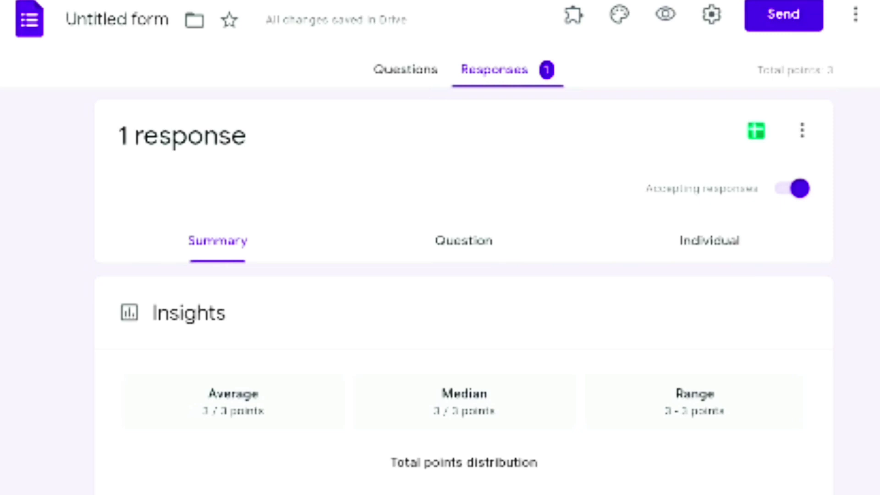
Step: Rename the form file as "Unit Test 1" and go to the Forms home page
click(161, 20)
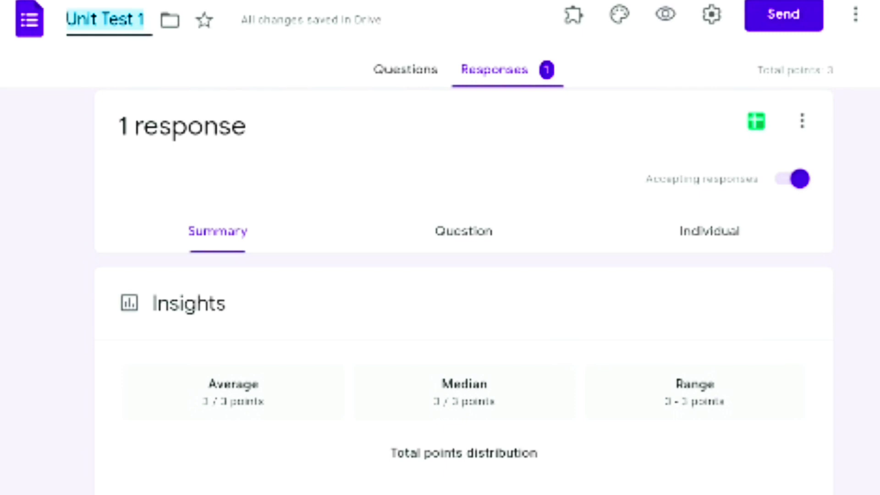
click(29, 19)
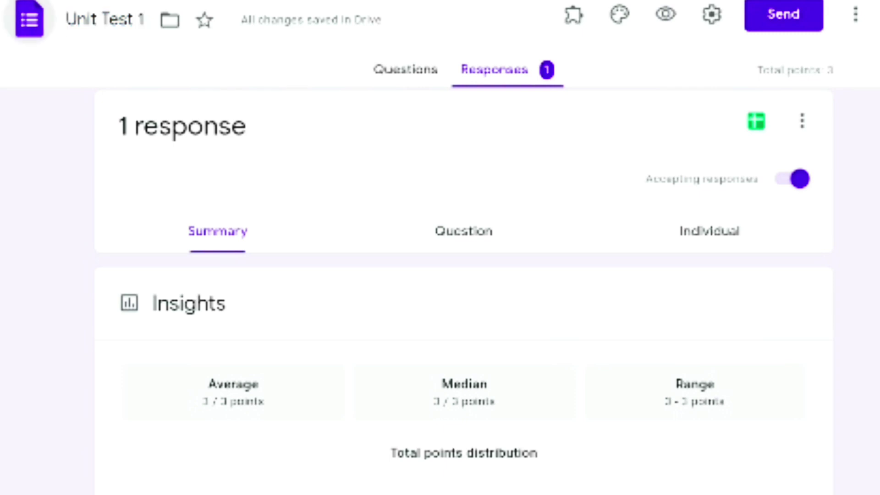
scroll(463, 284, up, 1)
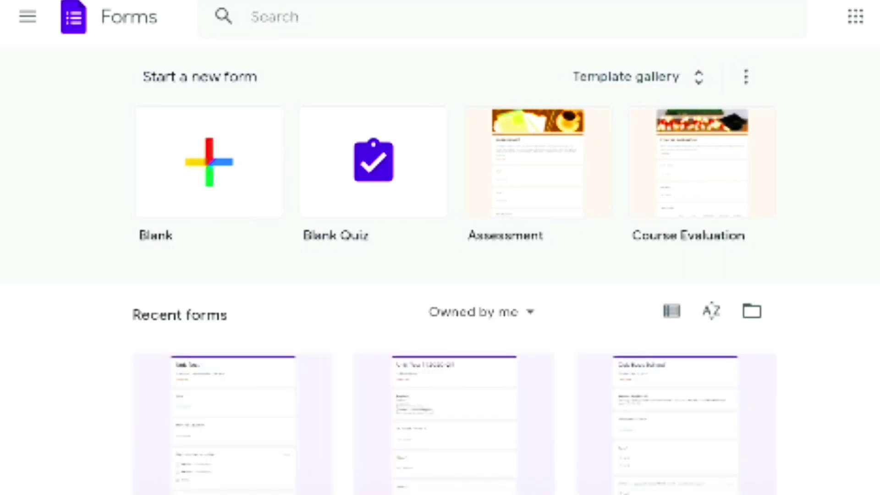
Step: Examine the Forms home page's main menu and the full list of Google apps for ways to reach Forms
click(226, 422)
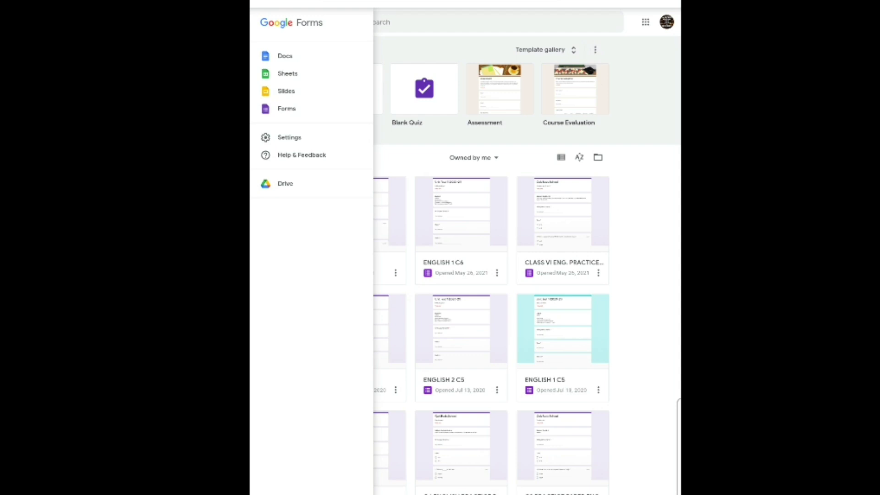
key(Escape)
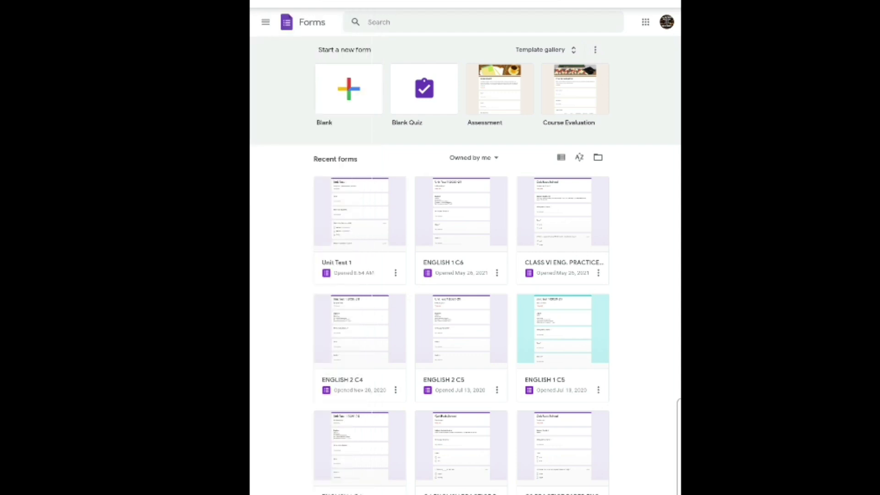
click(645, 22)
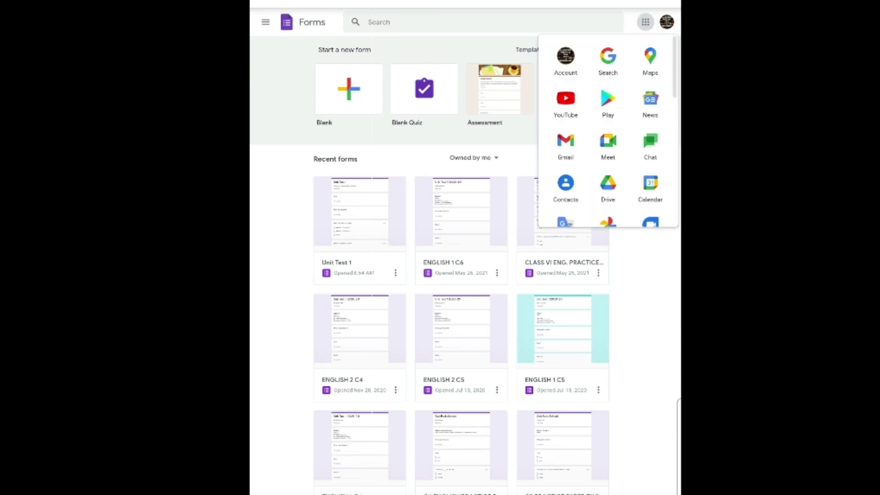
scroll(608, 132, down, 5)
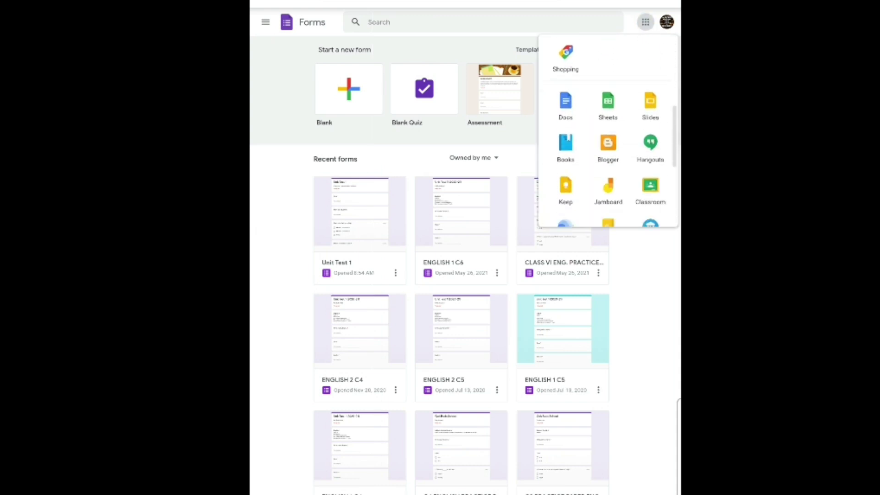
scroll(608, 132, down, 3)
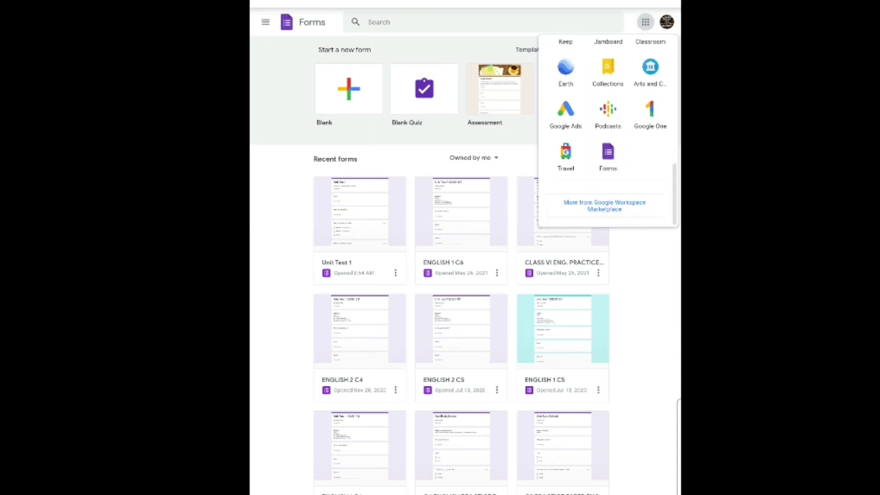
scroll(608, 132, up, 8)
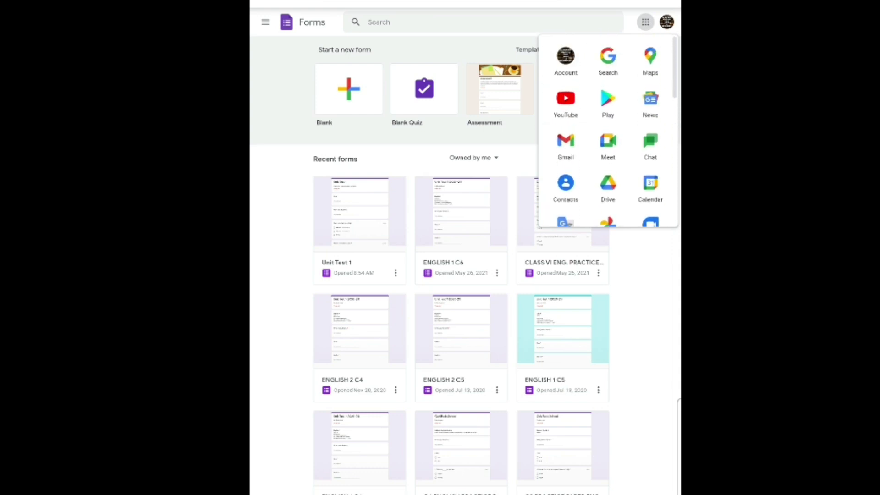
key(Escape)
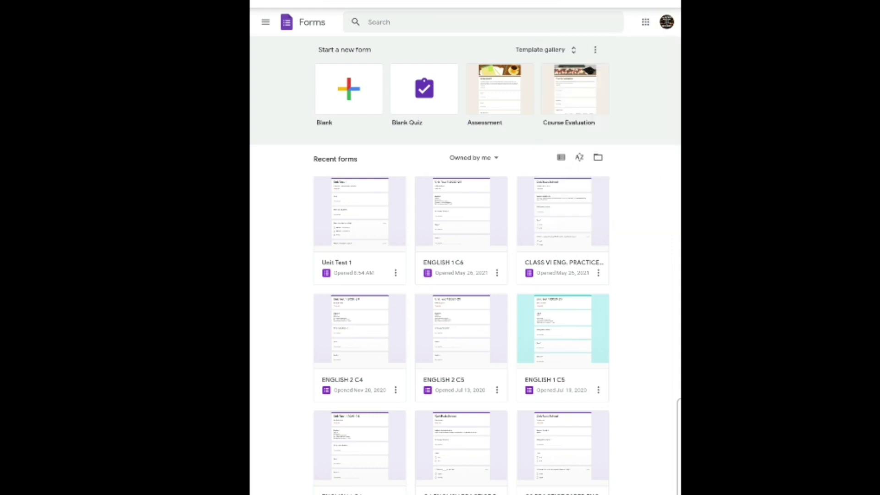